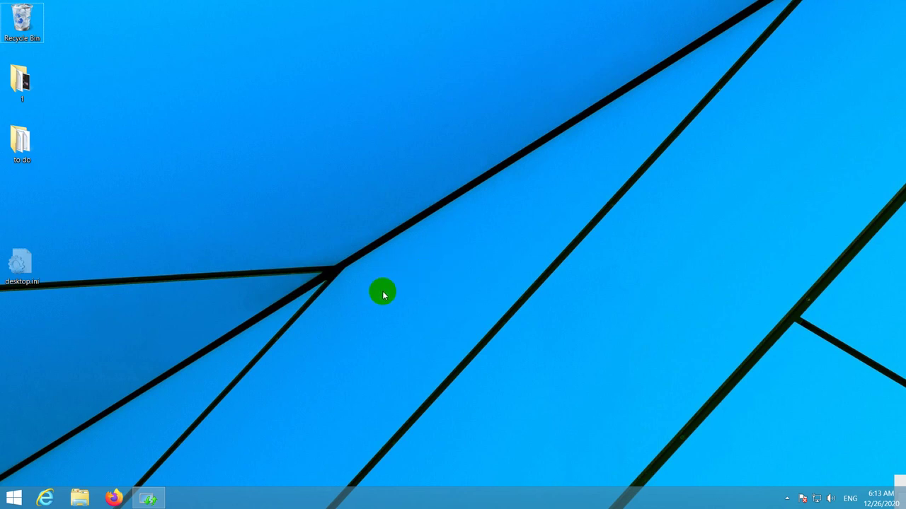
# Open This PC in File Explorer and select the Samsung_240GB (I:) drive.
pyautogui.click(79, 498)
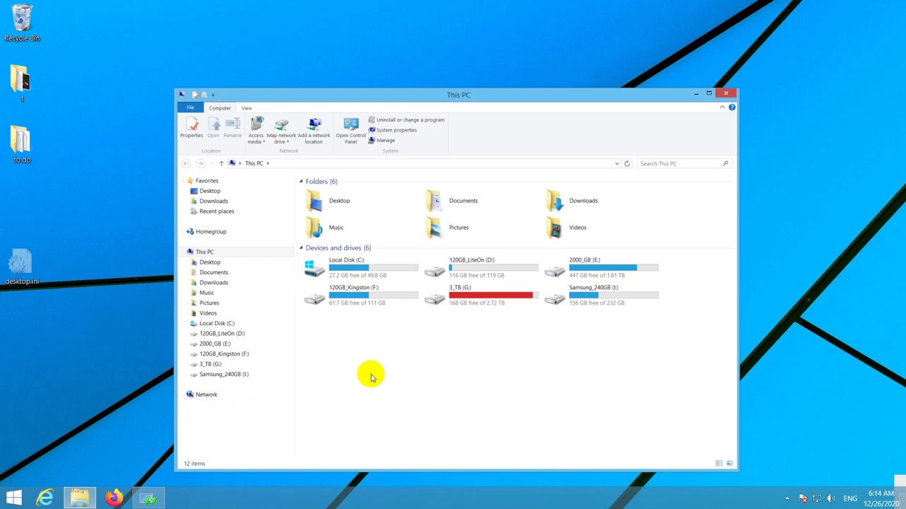
pyautogui.click(606, 299)
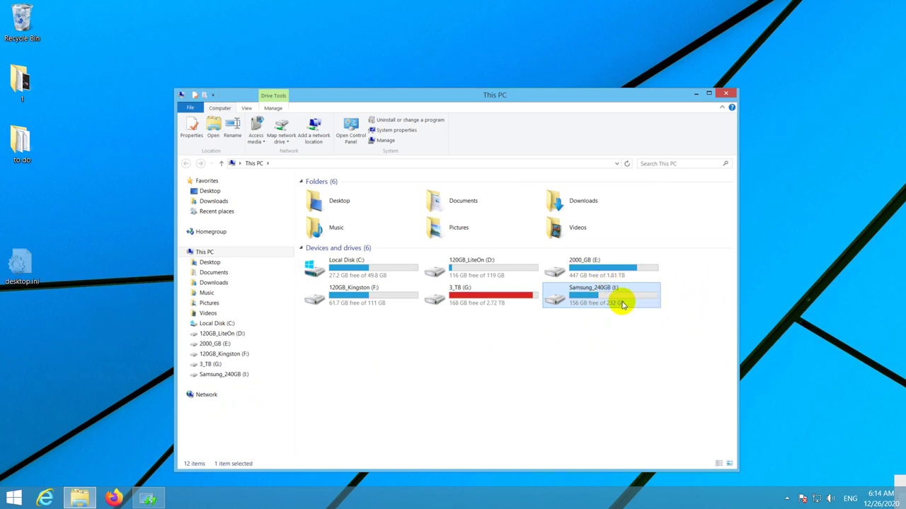
# Switch to Firefox and search the web for "minitool partition".
pyautogui.click(113, 499)
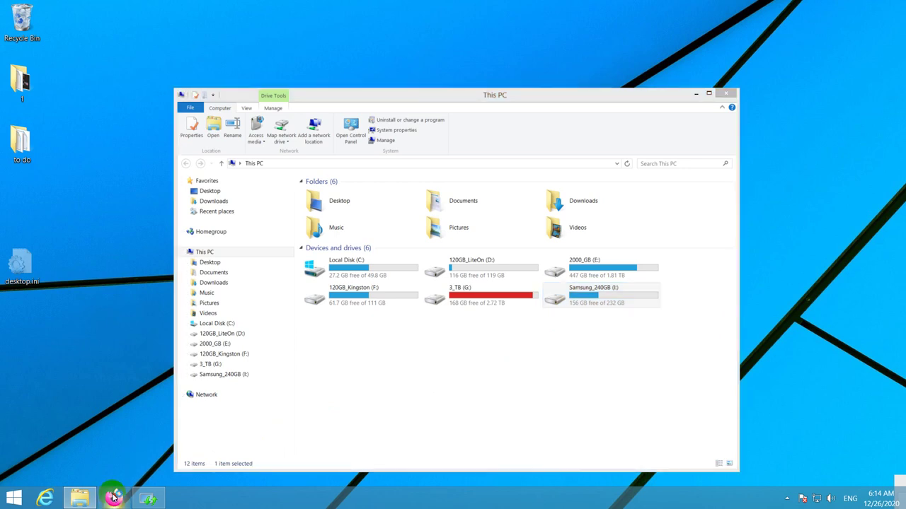
pyautogui.write('m')
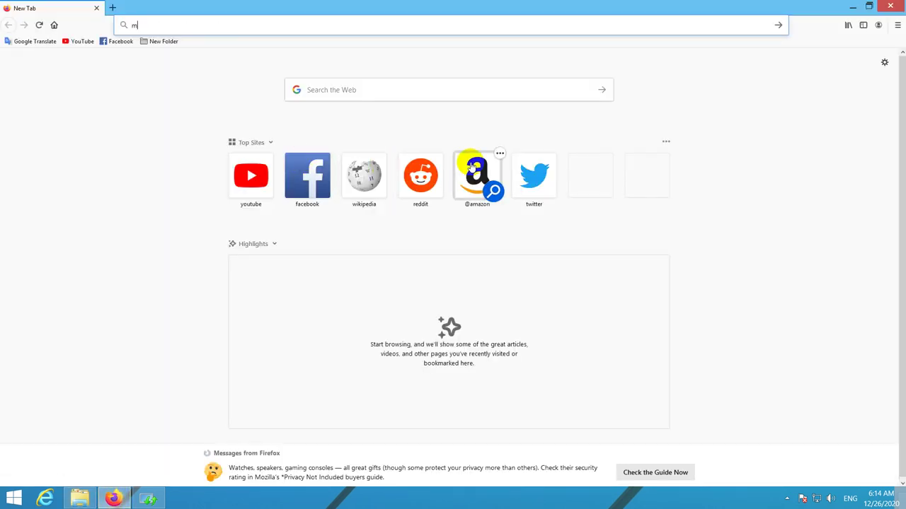
pyautogui.write('initool par')
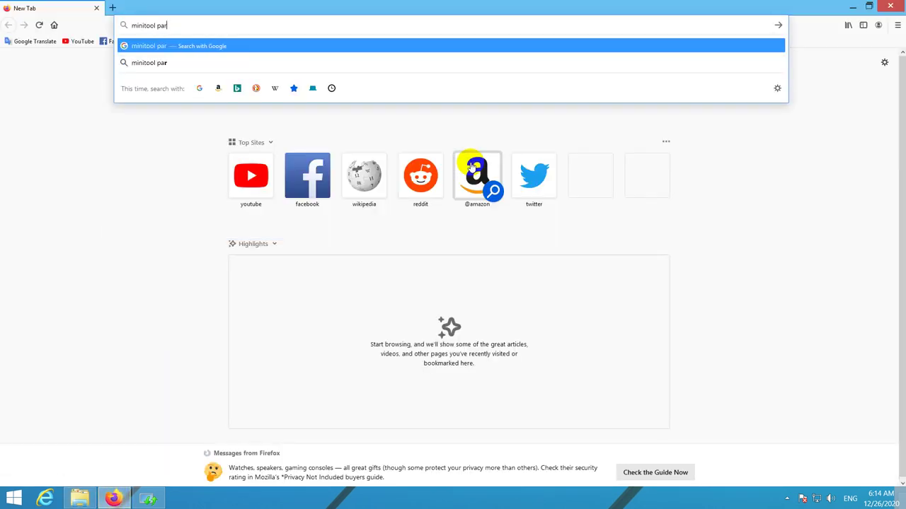
pyautogui.write('tit')
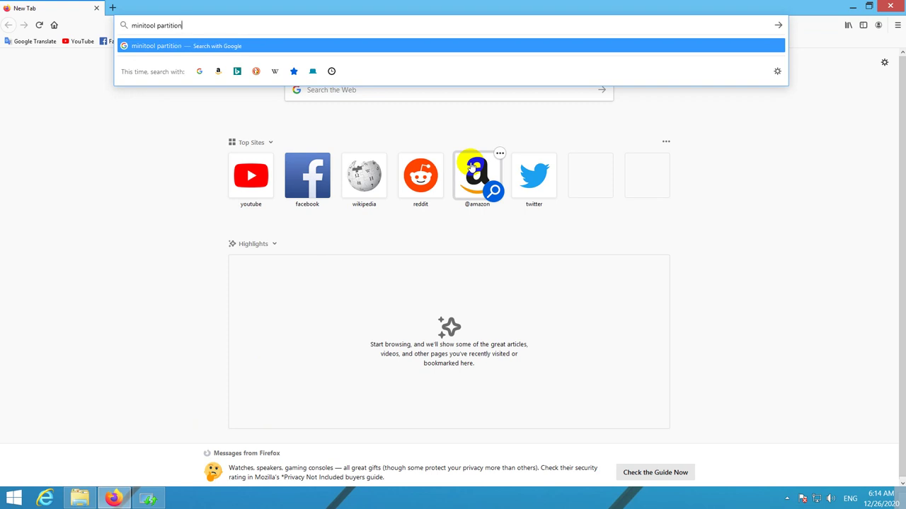
pyautogui.write('ion')
pyautogui.press('Return')
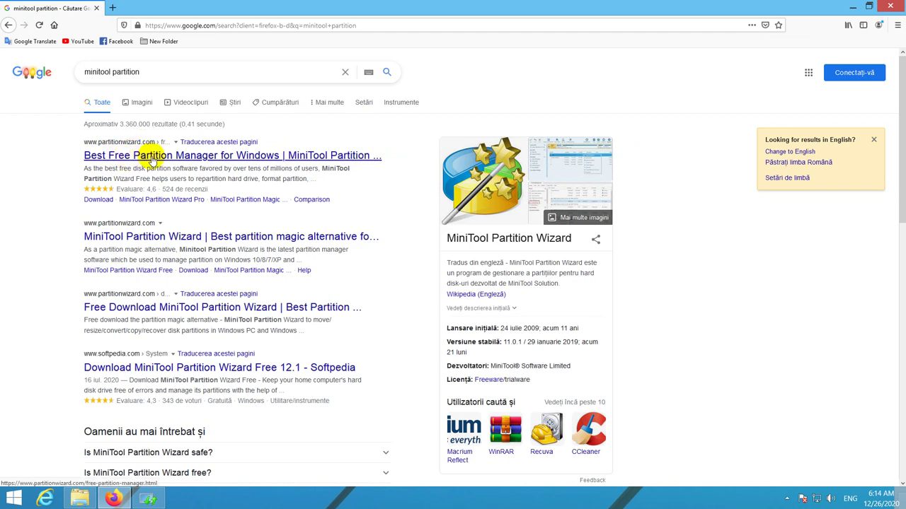
# Open the partitionwizard.com free partition manager result and download the MiniTool Partition Wizard Free installer.
pyautogui.click(152, 157)
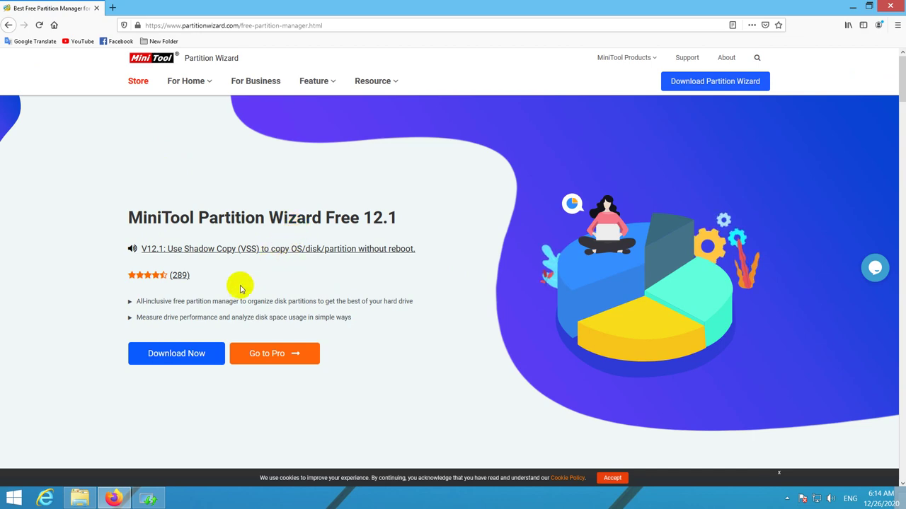
pyautogui.click(186, 354)
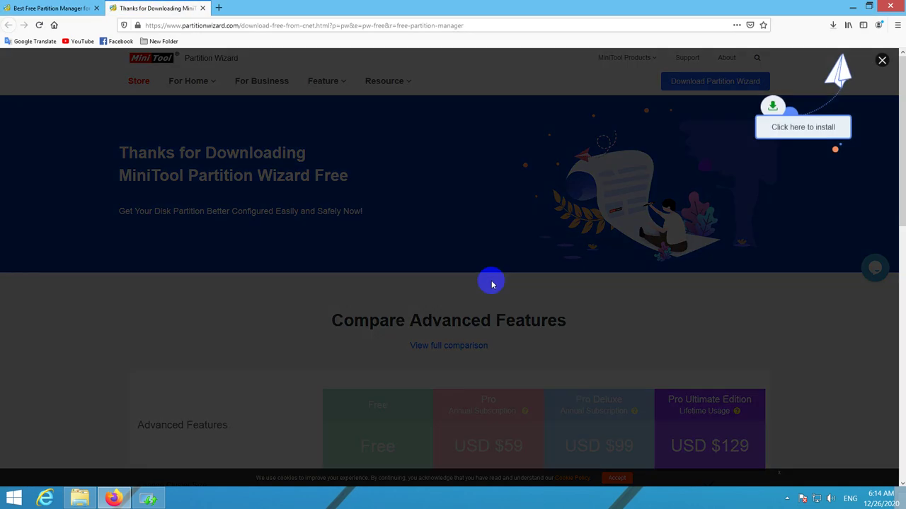
pyautogui.click(489, 278)
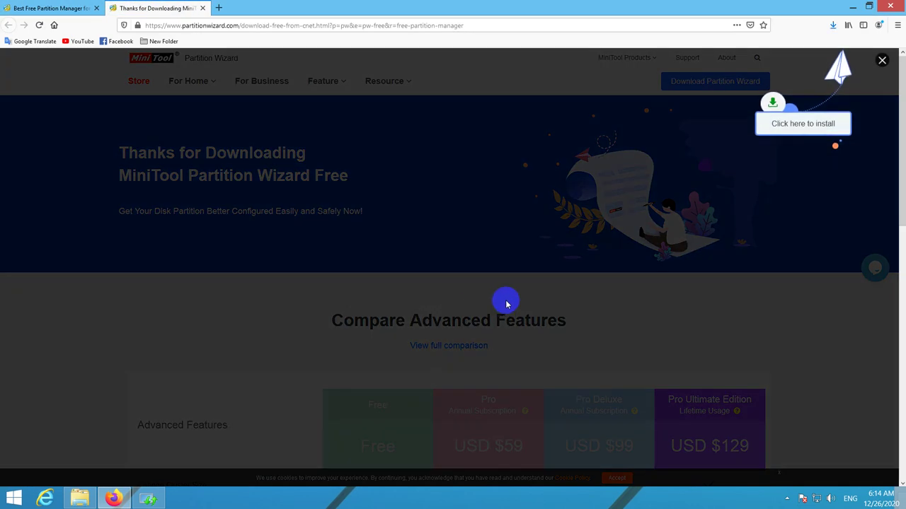
# Run the downloaded pw12-free(1).exe installer and minimize the browser and File Explorer windows.
pyautogui.click(833, 25)
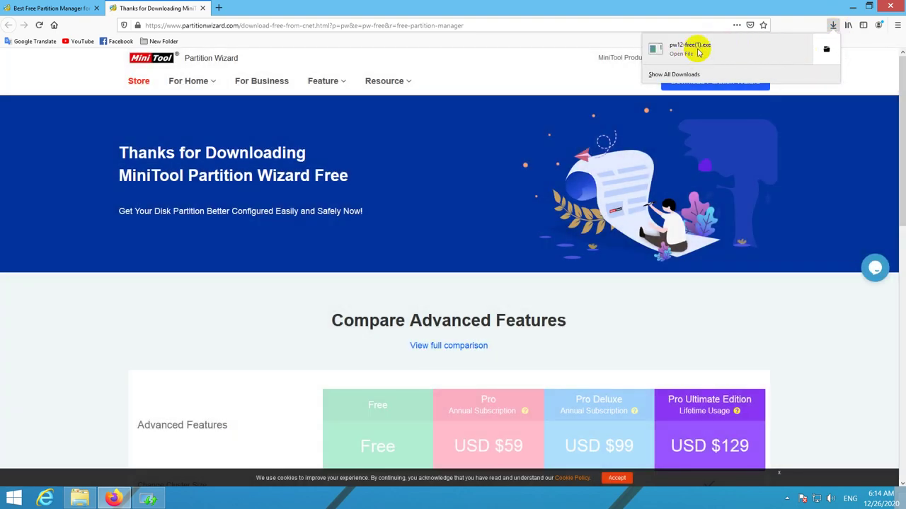
pyautogui.click(697, 49)
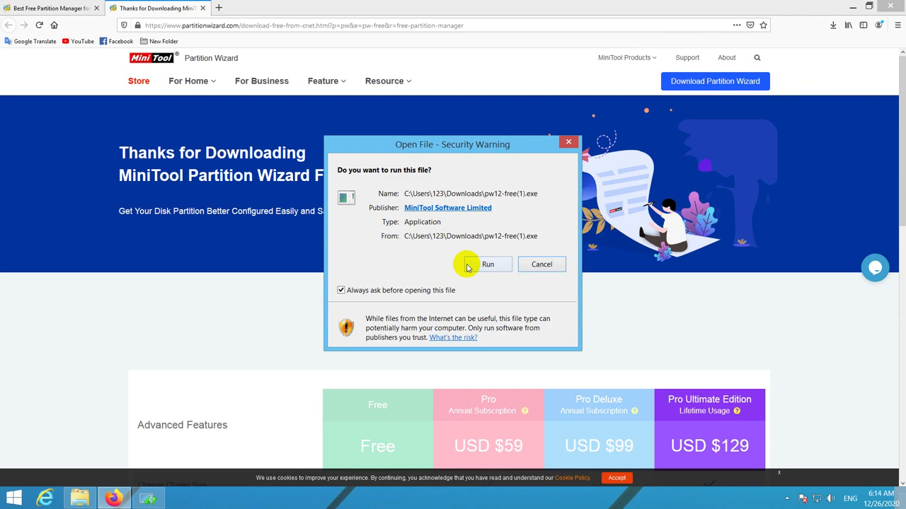
pyautogui.click(491, 271)
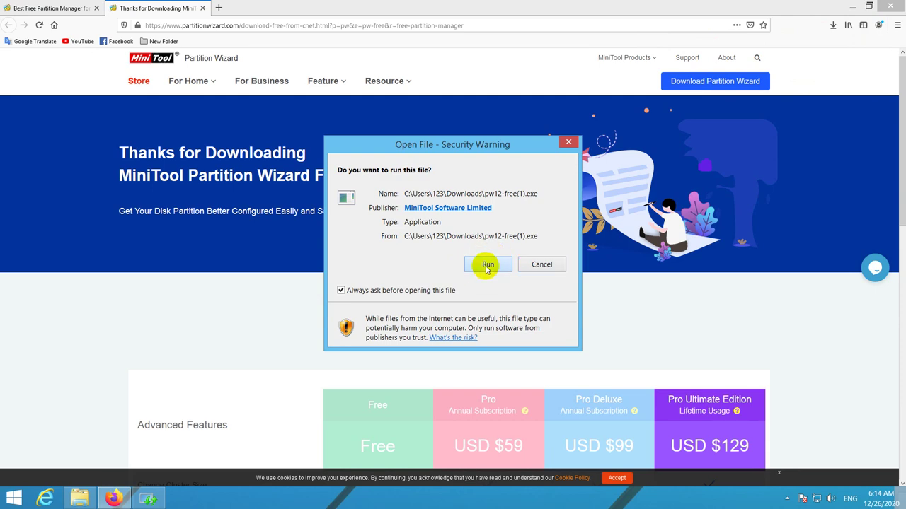
pyautogui.click(852, 7)
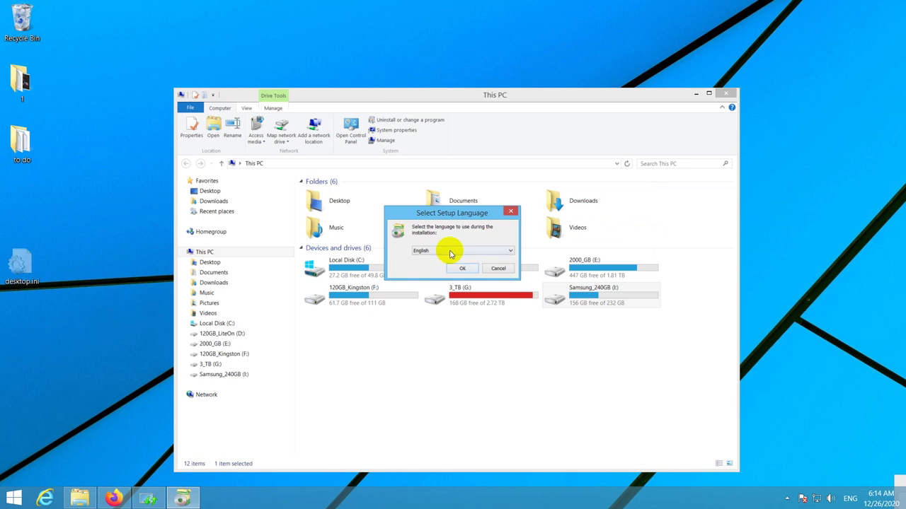
pyautogui.click(696, 93)
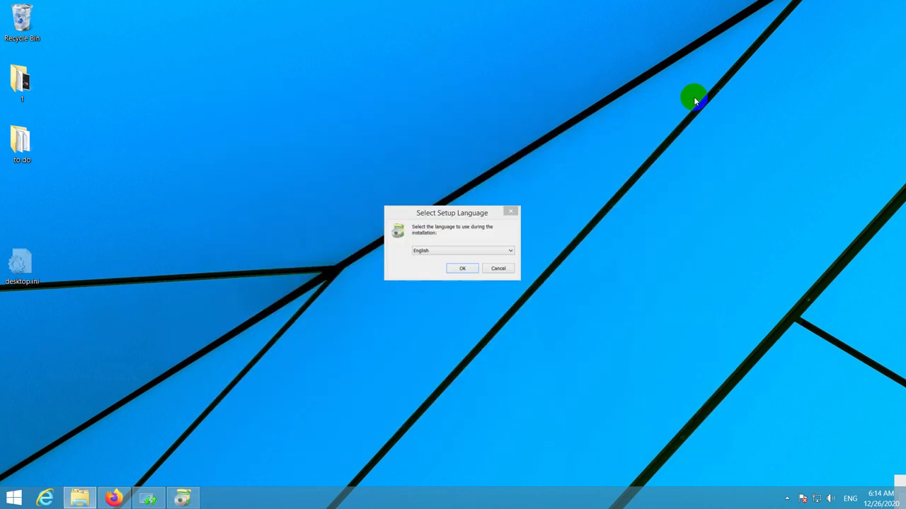
# Accept English as the setup language and exclude MiniTool ShadowMaker Free and the Customer Experience Improvement Program.
pyautogui.click(458, 269)
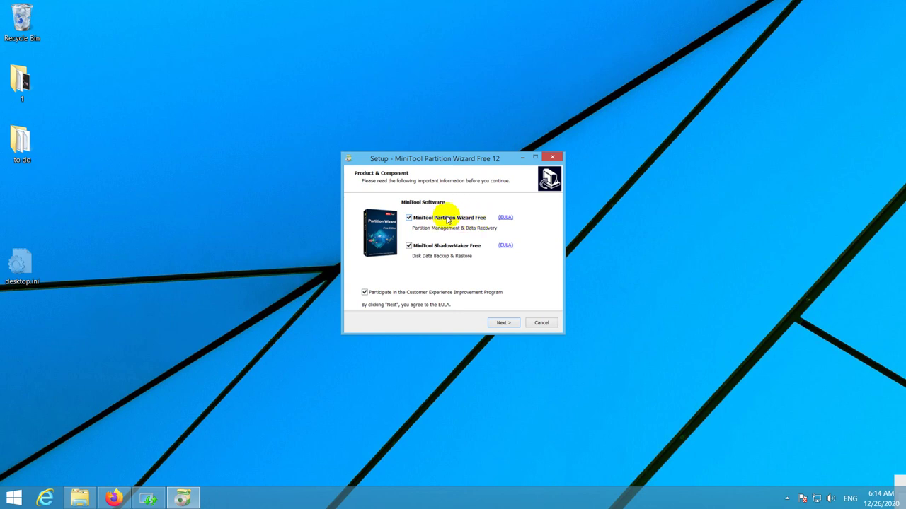
pyautogui.click(408, 245)
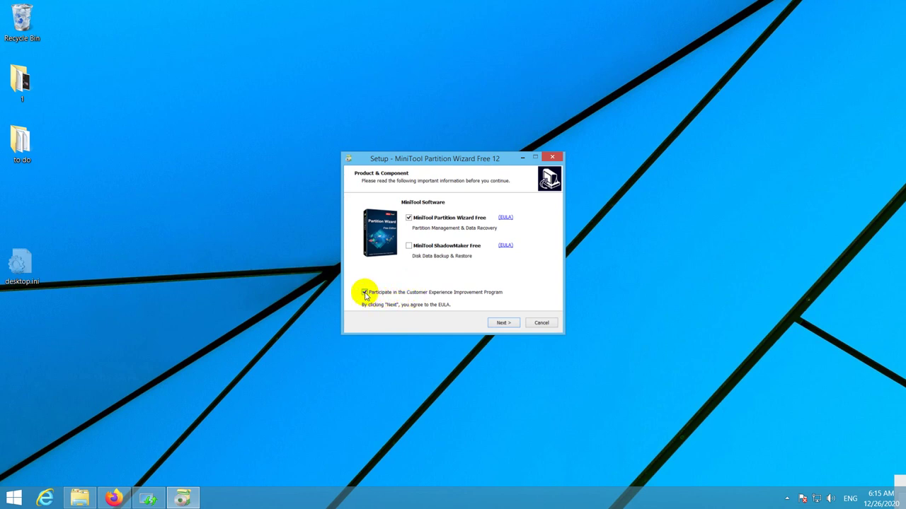
pyautogui.click(365, 292)
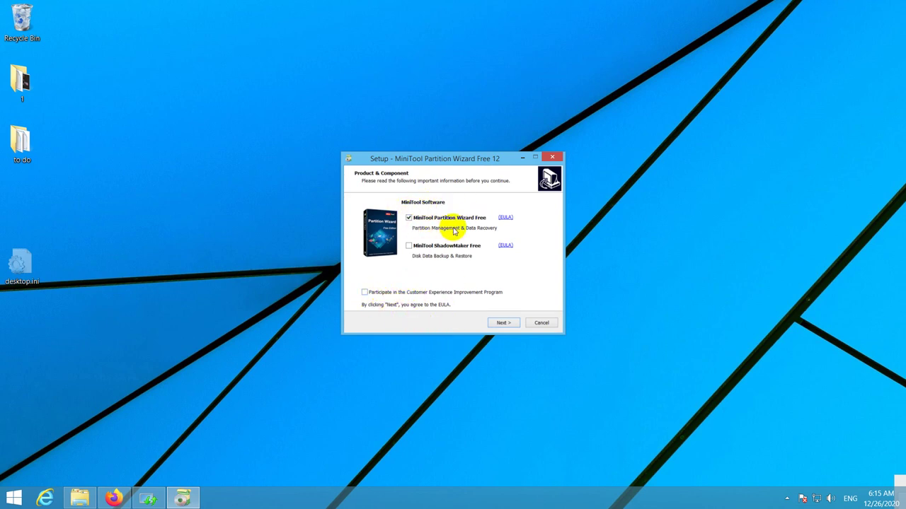
# Install MiniTool Partition Wizard Free into the existing folder C:\Program Files\MiniTool Partition Wizard 12.
pyautogui.click(502, 323)
pyautogui.click(503, 322)
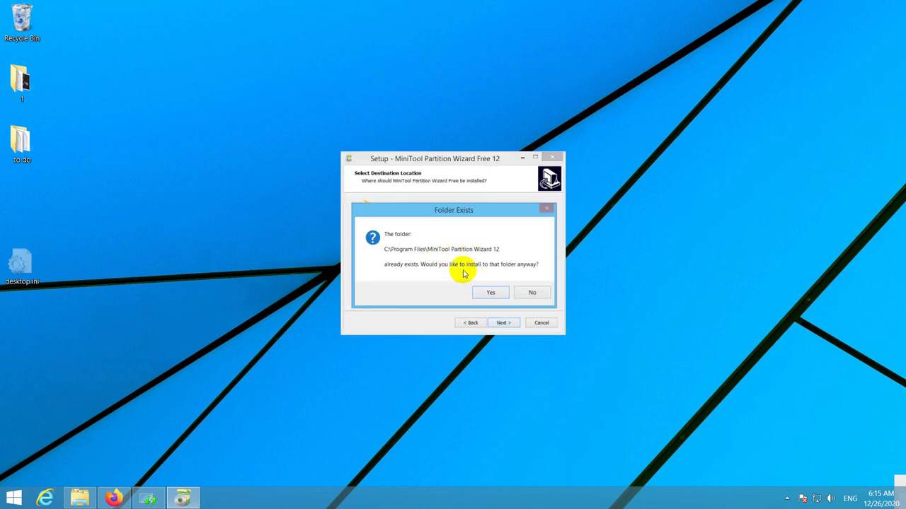
pyautogui.click(488, 292)
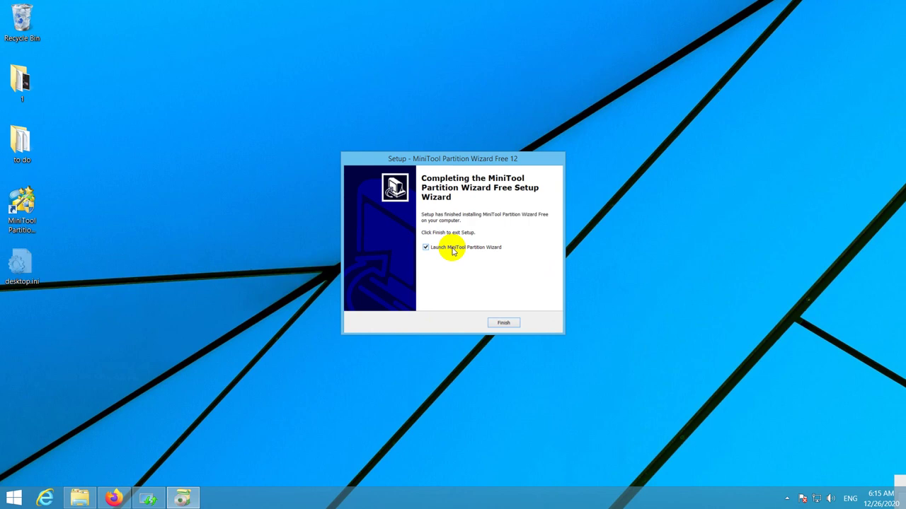
# Finish setup with MiniTool Partition Wizard launching, minimize the browser, then maximize the program window and enlarge its disk map.
pyautogui.click(503, 324)
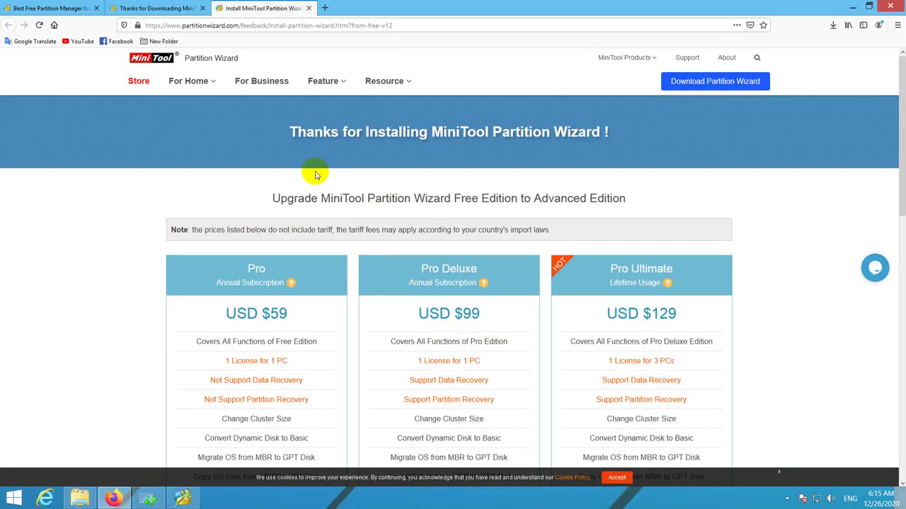
pyautogui.click(852, 7)
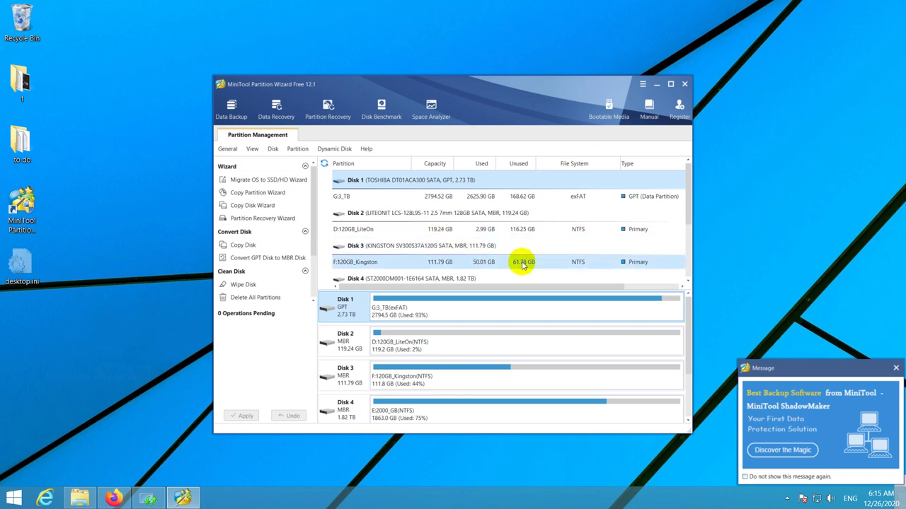
pyautogui.click(670, 83)
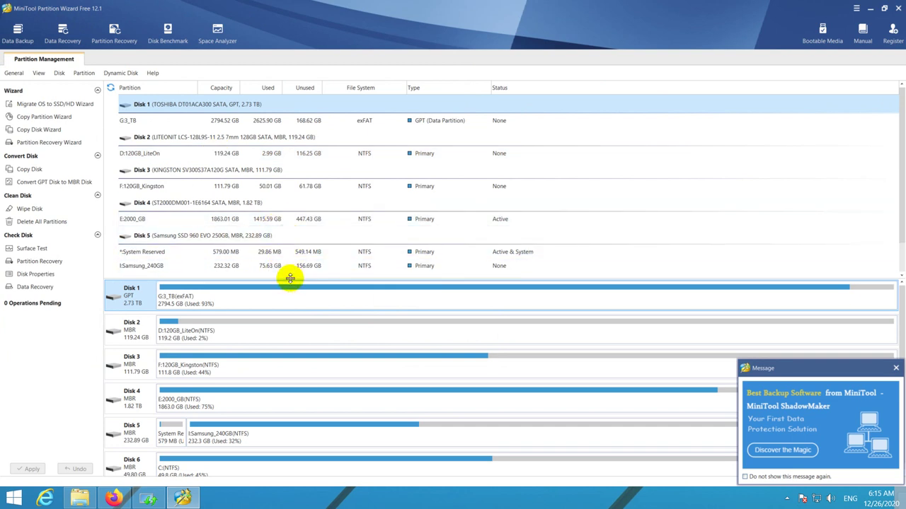
pyautogui.moveTo(291, 278); pyautogui.dragTo(303, 215)
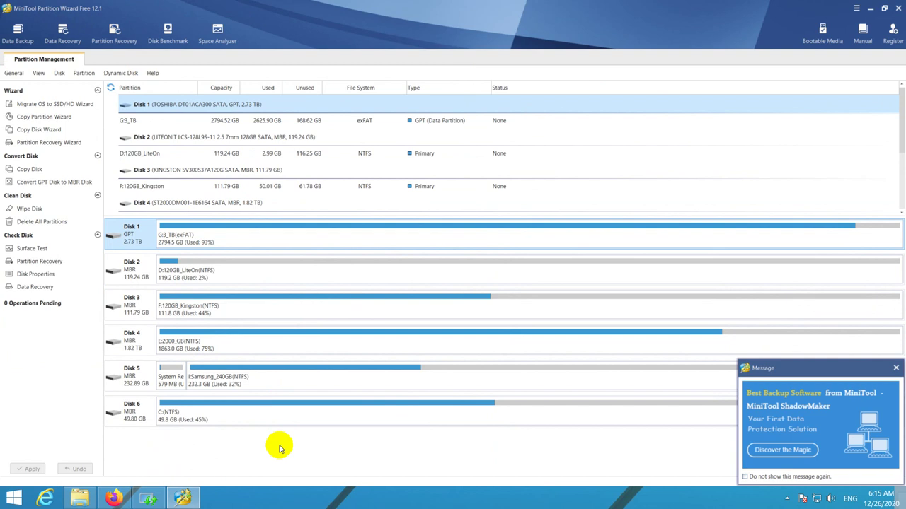
# Split the I: Samsung_240GB partition on Disk 5 into 116.48 GB for the original and 115.84 GB for the new partition.
pyautogui.click(201, 387)
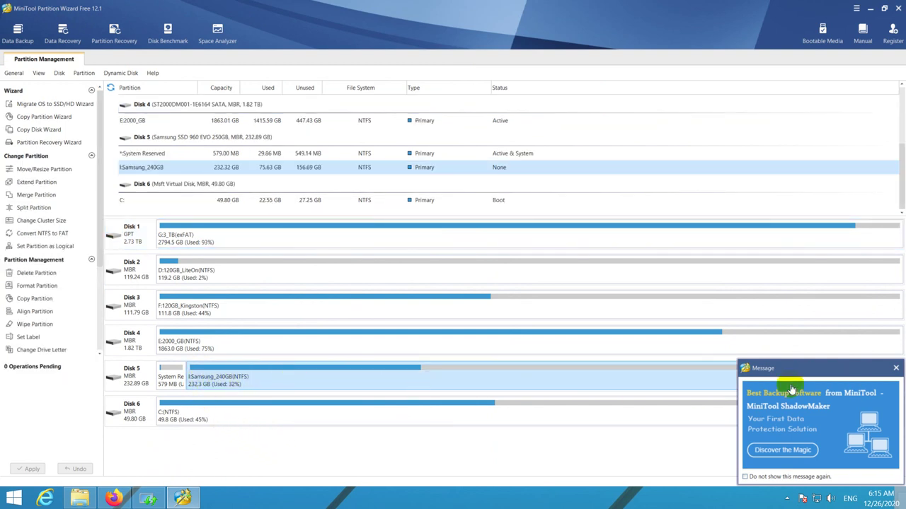
pyautogui.click(896, 368)
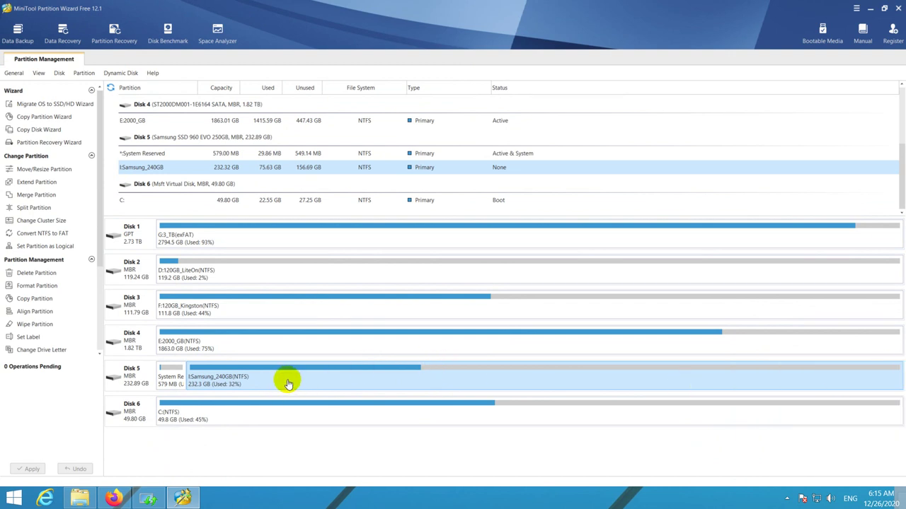
pyautogui.rightClick(375, 377)
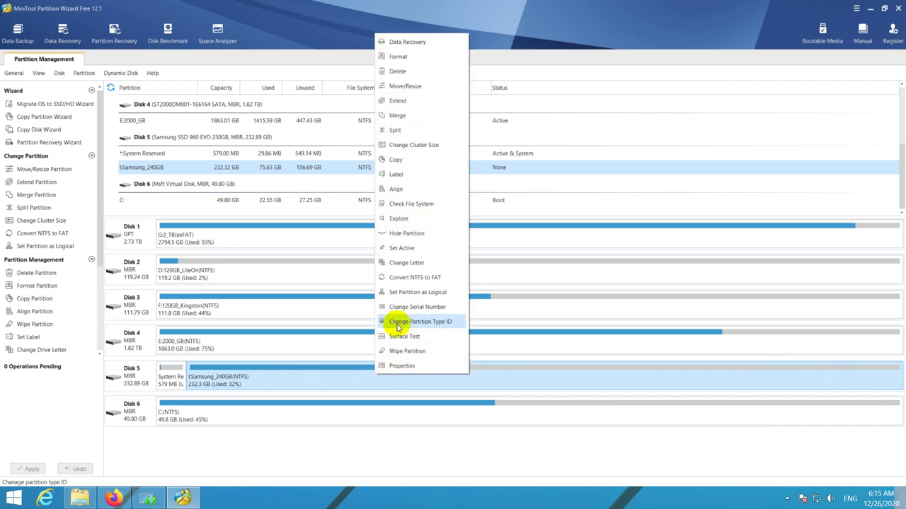
pyautogui.click(412, 134)
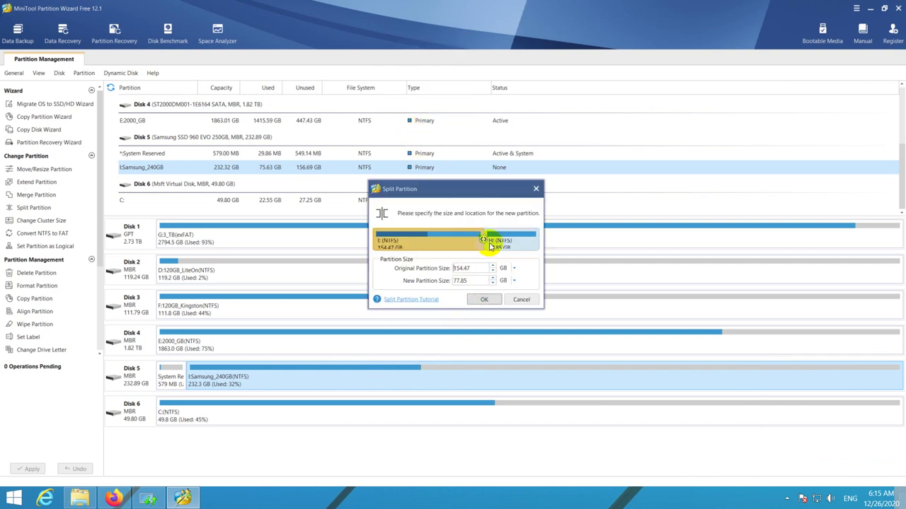
pyautogui.moveTo(481, 241); pyautogui.dragTo(452, 240)
pyautogui.doubleClick(468, 268)
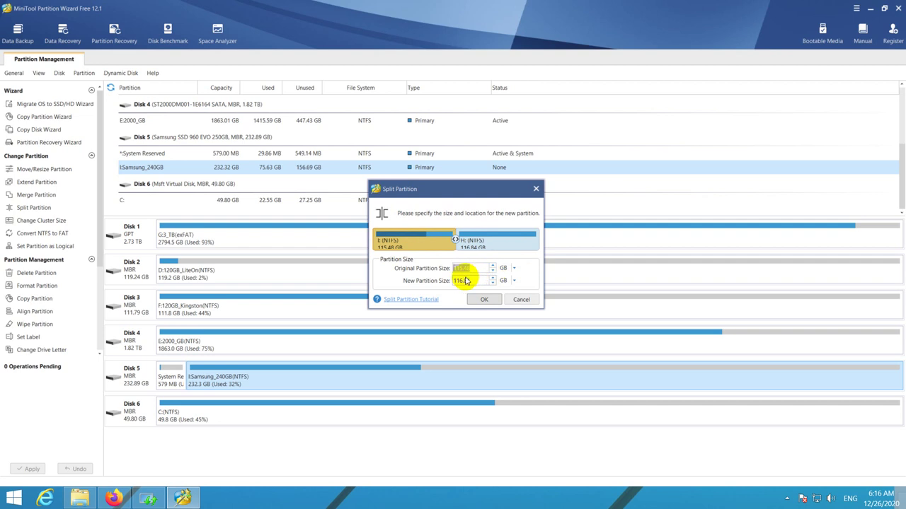
pyautogui.click(493, 266)
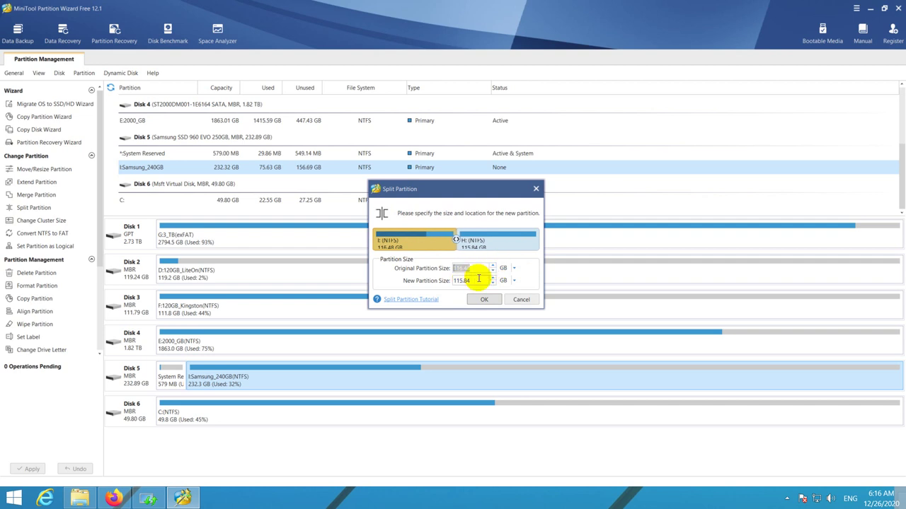
pyautogui.click(485, 299)
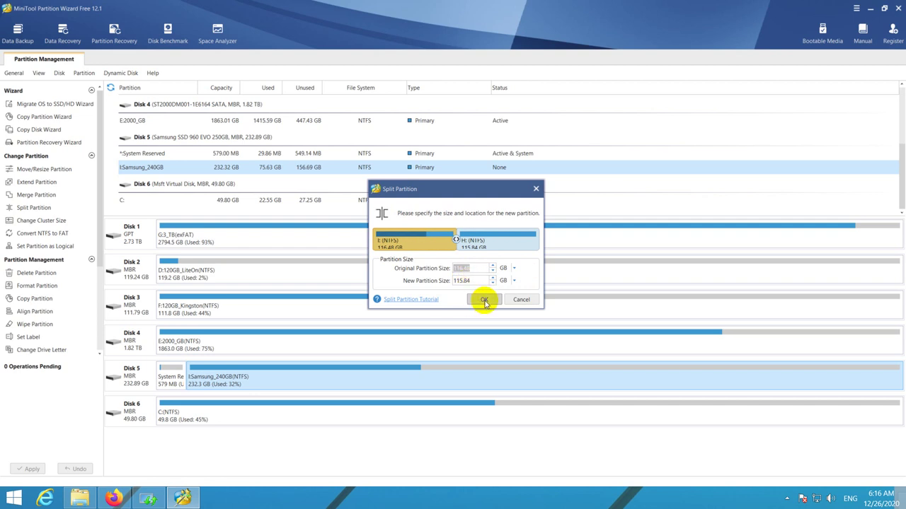
pyautogui.click(484, 300)
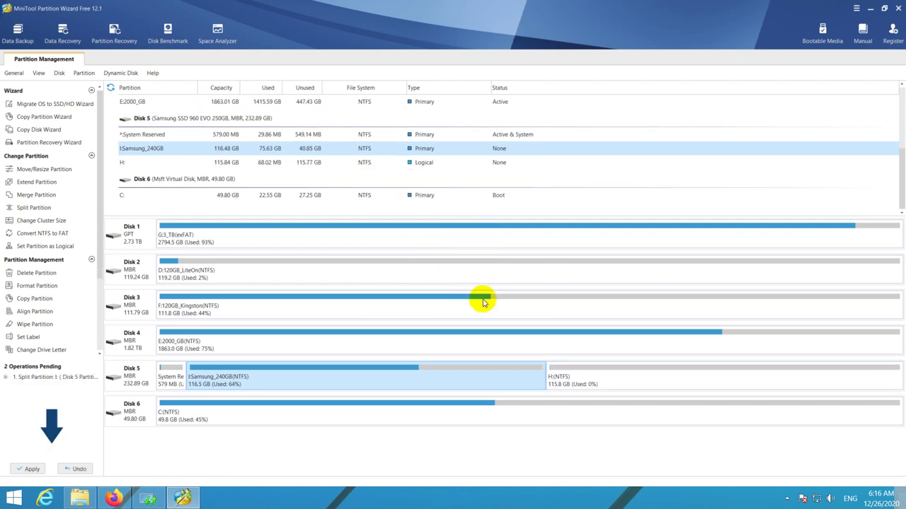
# Apply the pending split of the Samsung_240GB partition on Disk 5 and close the completion message.
pyautogui.click(582, 382)
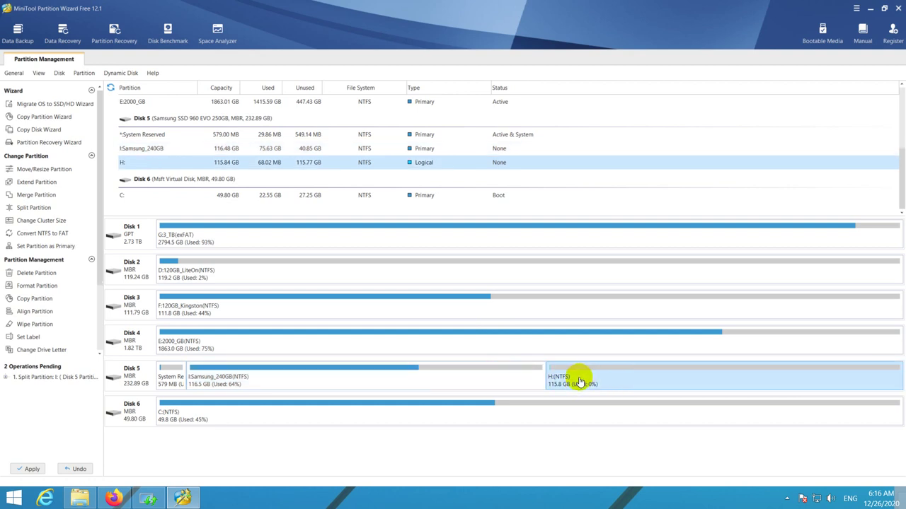
pyautogui.click(485, 380)
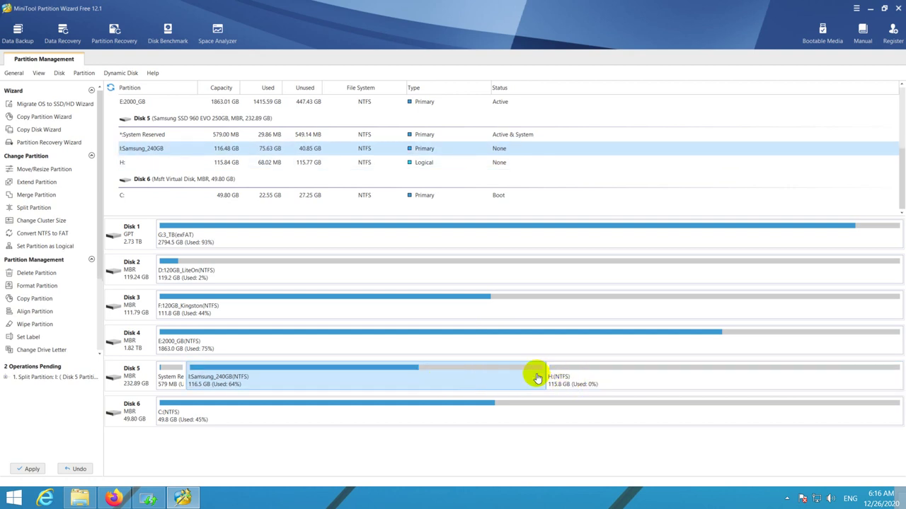
pyautogui.click(25, 470)
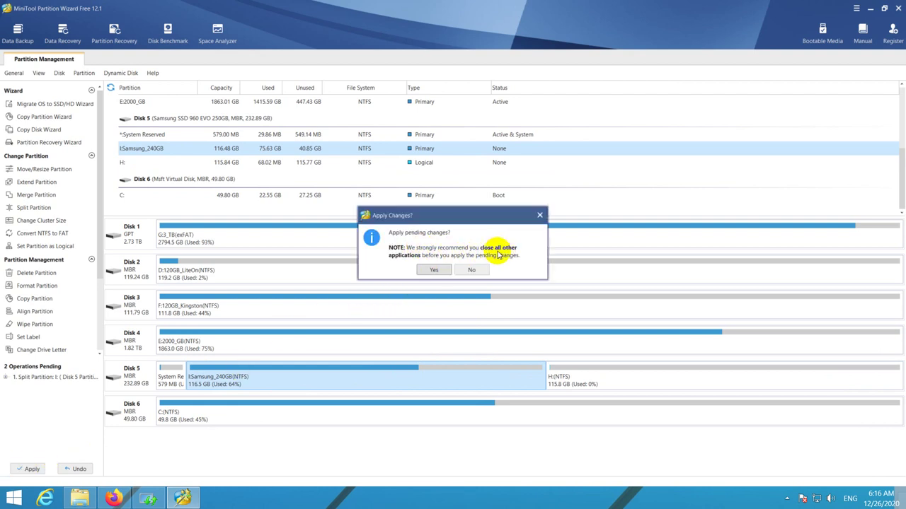
pyautogui.click(434, 270)
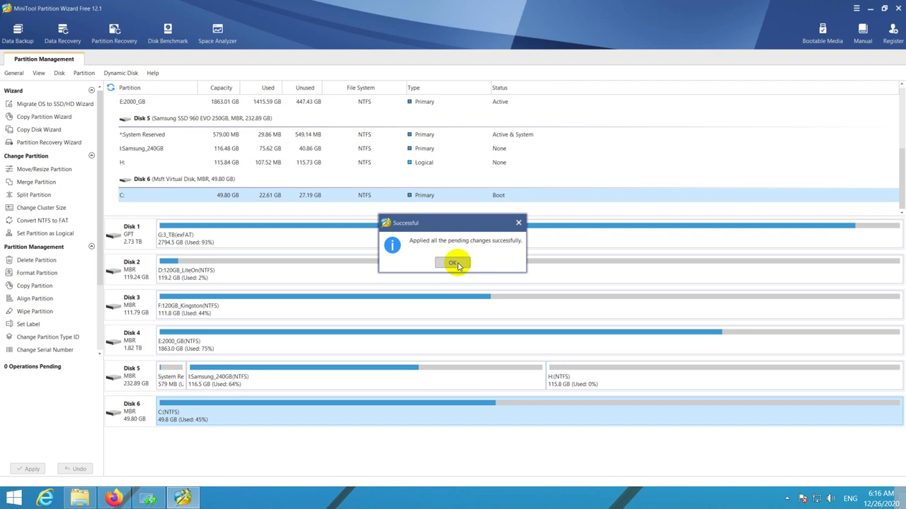
pyautogui.click(453, 263)
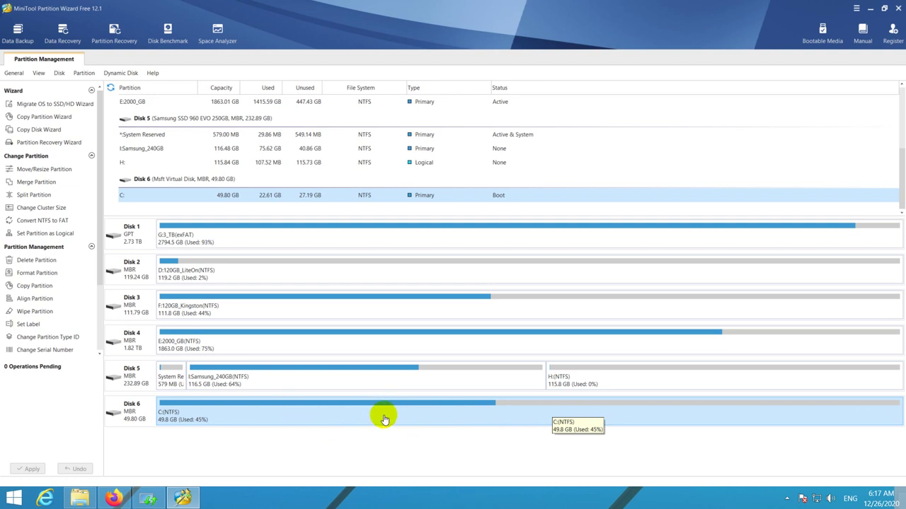
# Quit the partition program and view the drives under This PC in File Explorer.
pyautogui.click(898, 10)
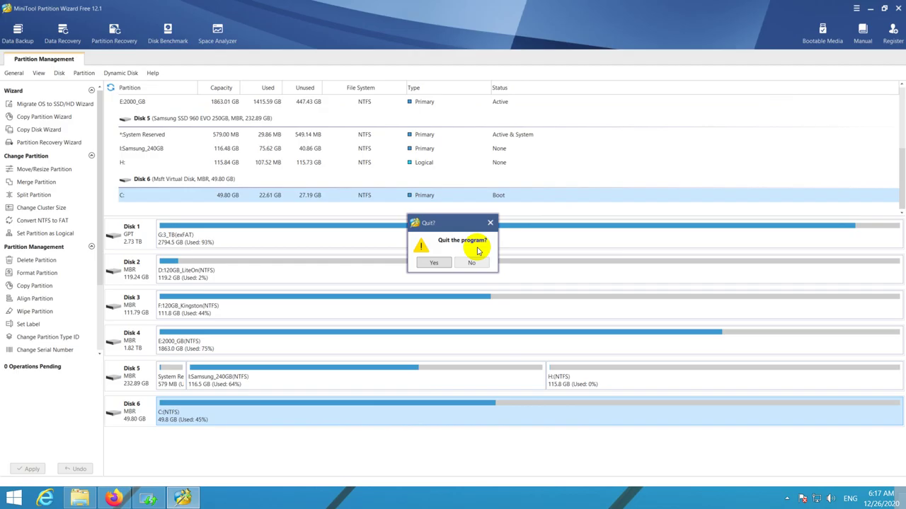
pyautogui.click(434, 262)
pyautogui.click(79, 499)
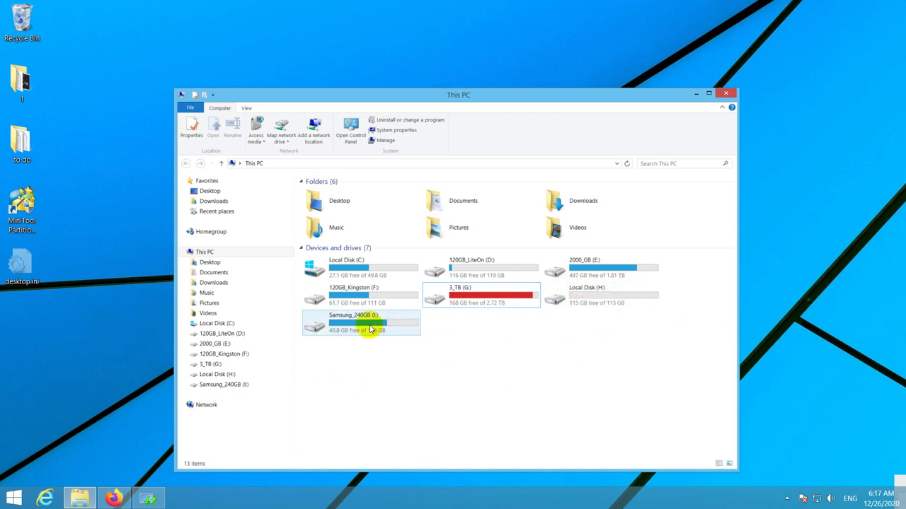
# Relaunch MiniTool Partition Wizard maximized, enlarge its disk map, and dismiss the ShadowMaker advertisement.
pyautogui.click(22, 204)
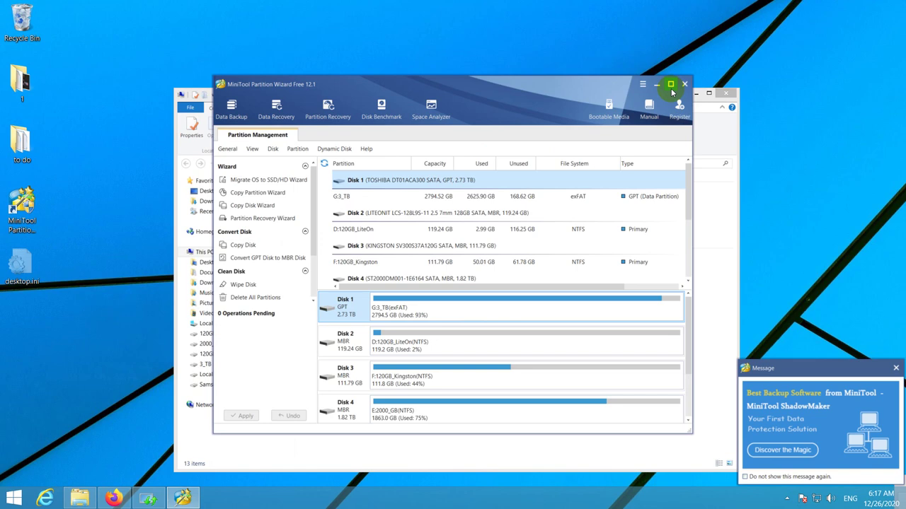
pyautogui.click(671, 85)
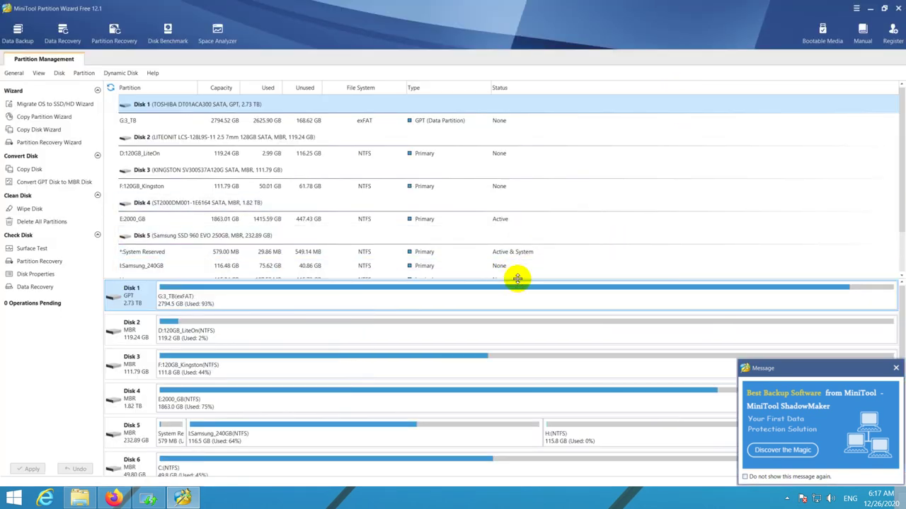
pyautogui.moveTo(517, 278); pyautogui.dragTo(525, 217)
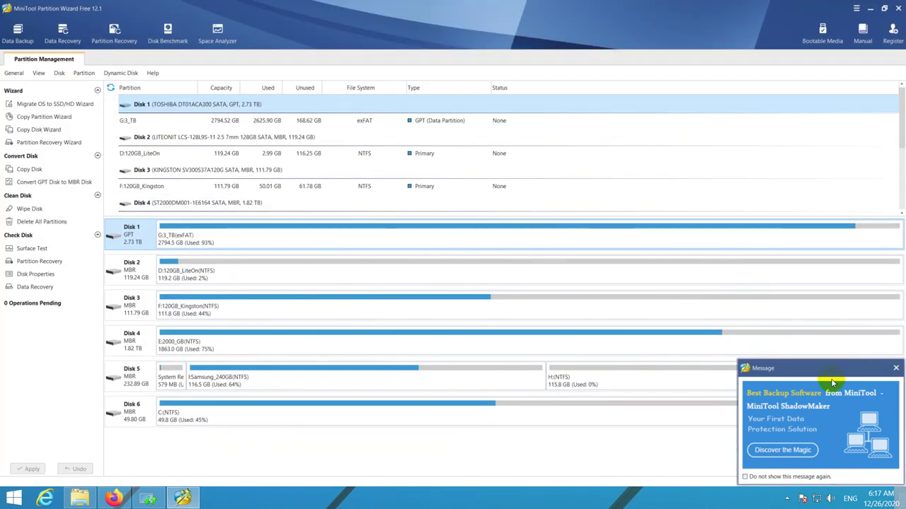
pyautogui.click(896, 370)
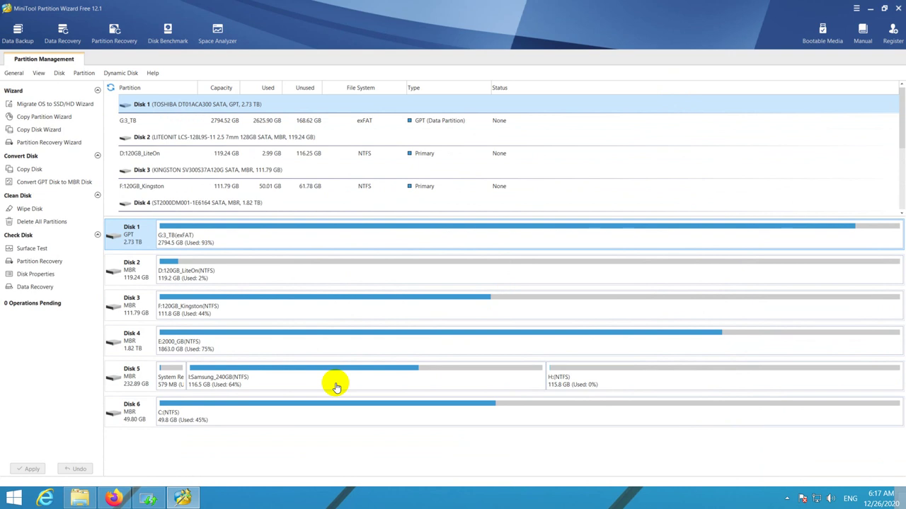
# Copy the label of the I: partition on Disk 5, then relabel the partition Samsung_240GB (1st).
pyautogui.click(276, 384)
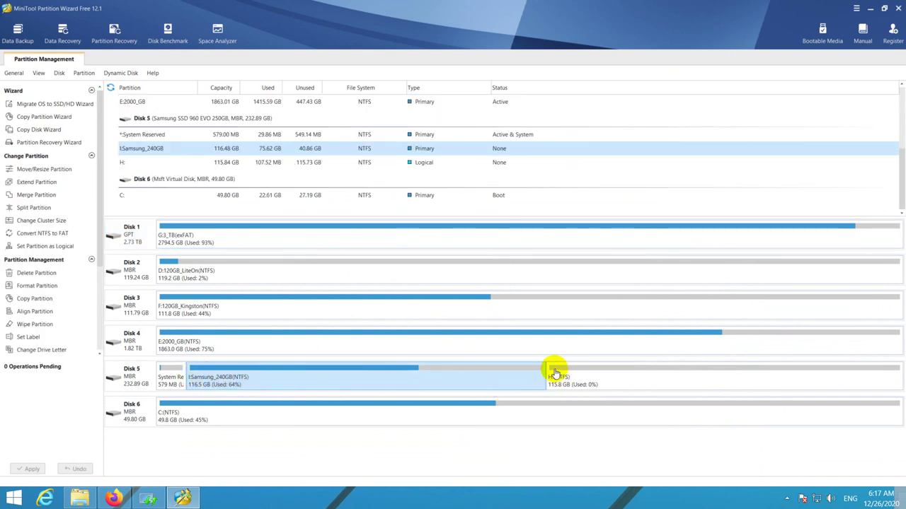
pyautogui.rightClick(293, 380)
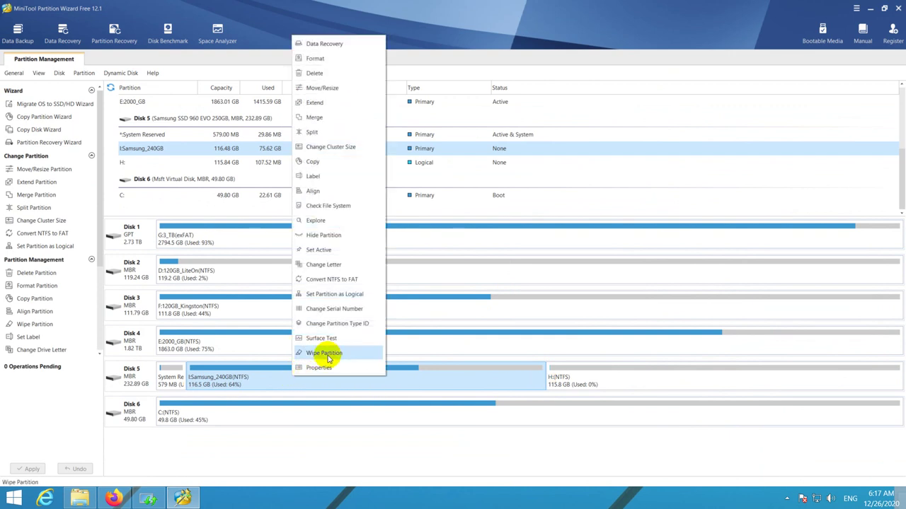
pyautogui.click(315, 177)
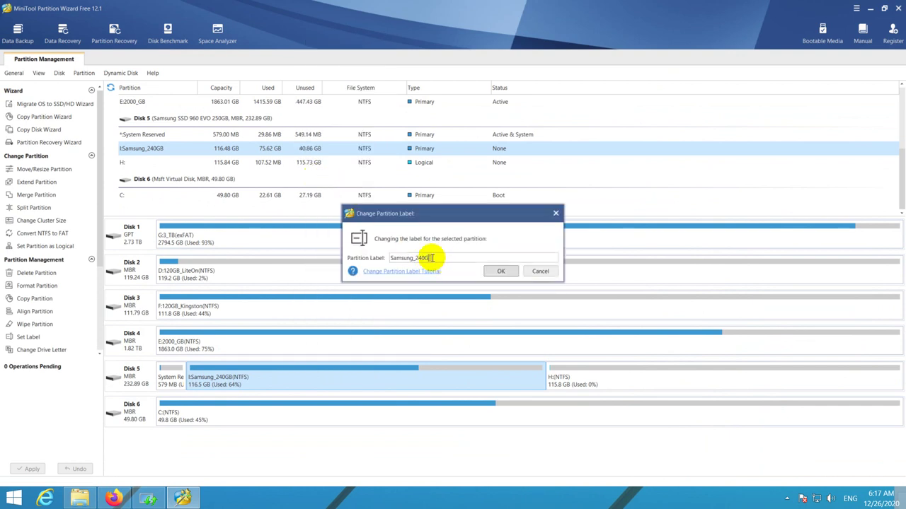
pyautogui.moveTo(432, 257); pyautogui.dragTo(402, 252)
pyautogui.rightClick(408, 258)
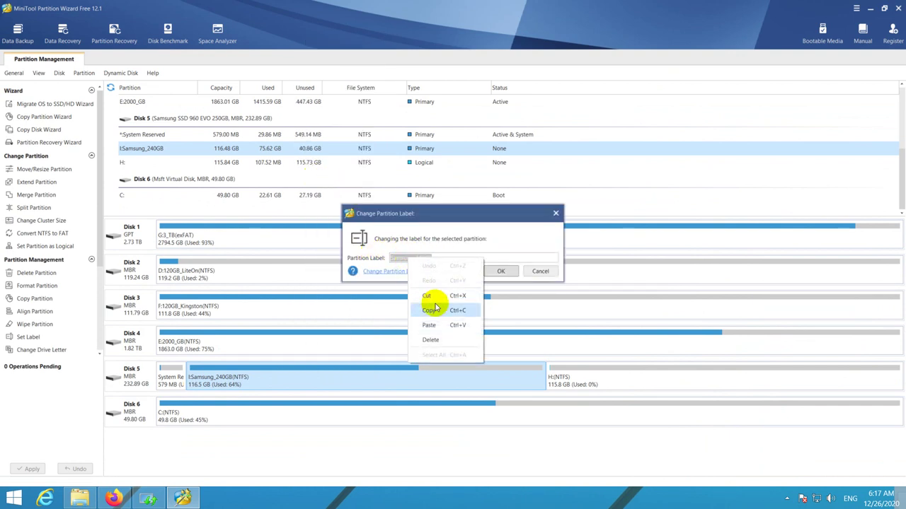
pyautogui.click(429, 306)
pyautogui.click(473, 258)
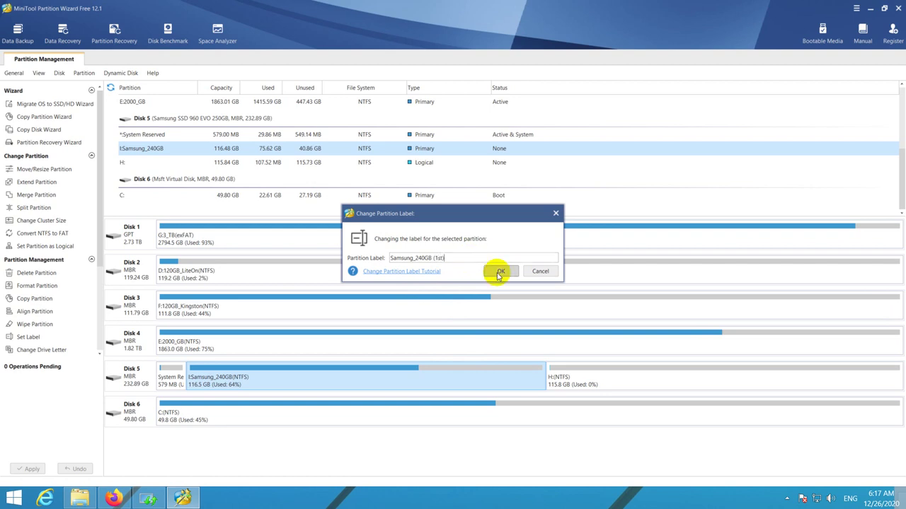
pyautogui.click(498, 272)
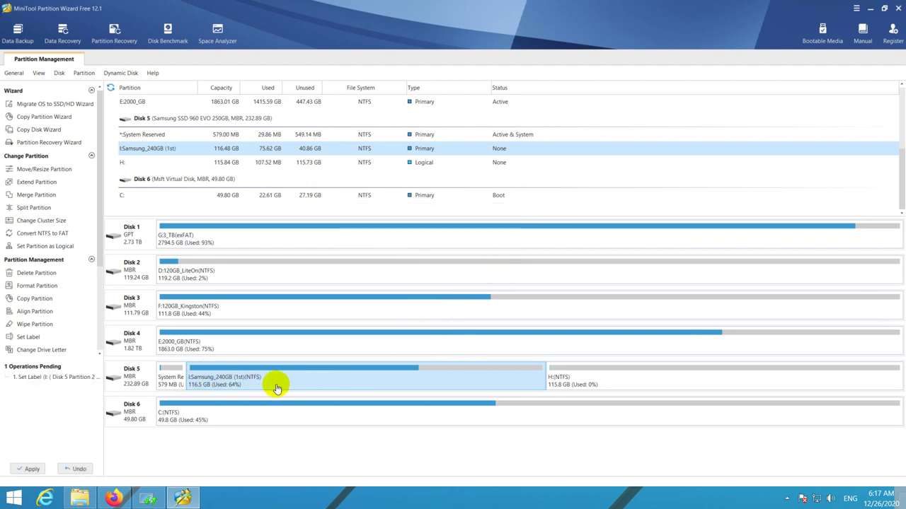
# Select the H: partition on Disk 5, check the drive names in File Explorer, and minimize that window.
pyautogui.click(615, 388)
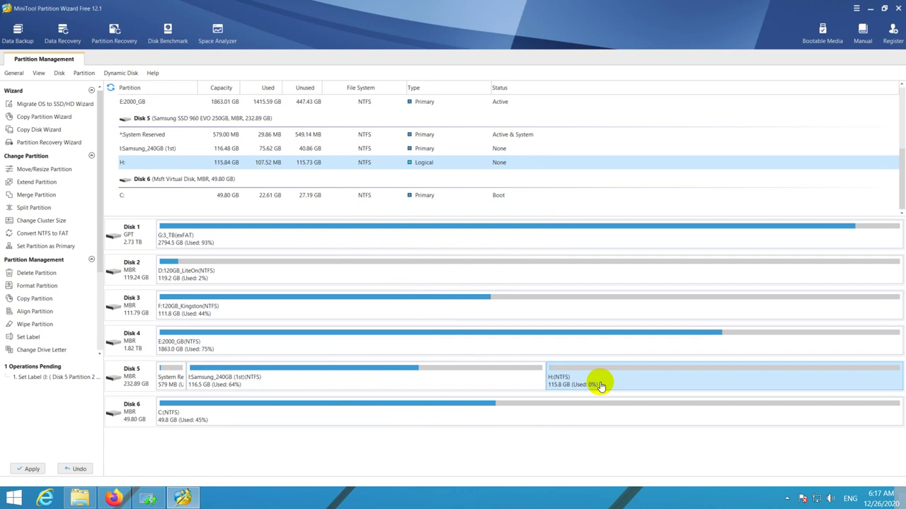
pyautogui.rightClick(612, 386)
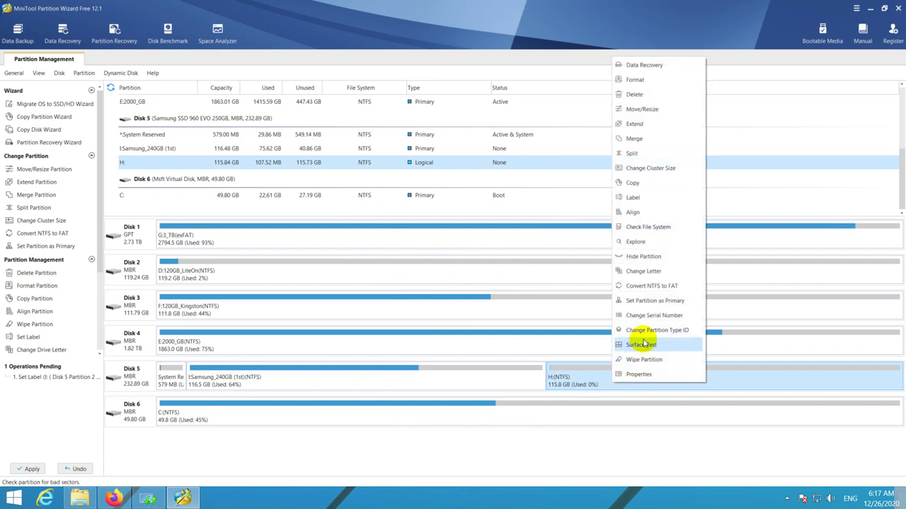
pyautogui.click(80, 498)
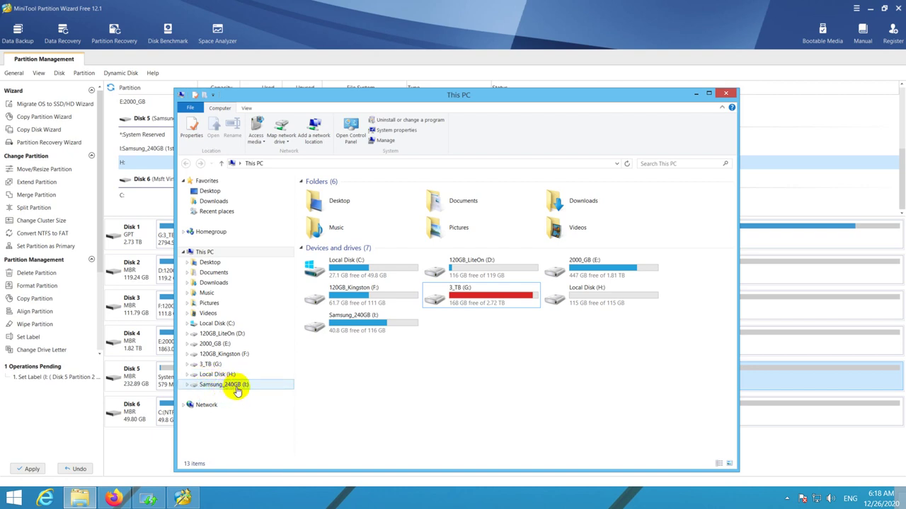
pyautogui.rightClick(484, 382)
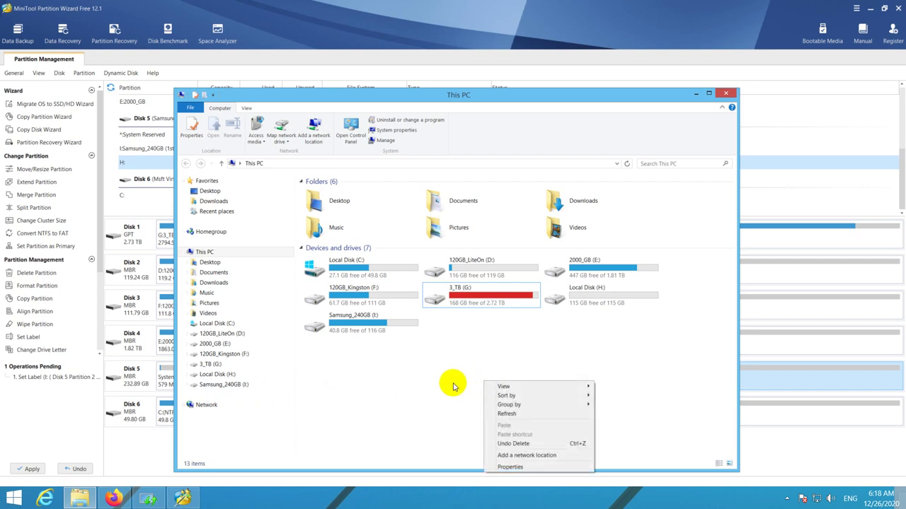
pyautogui.click(454, 386)
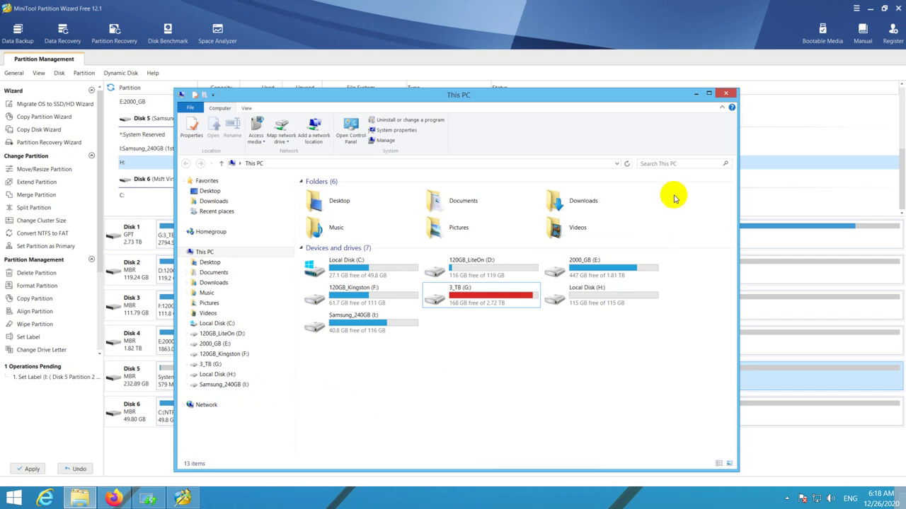
pyautogui.click(695, 94)
# Label the H: partition on Disk 5 Samsung_240GB (2nd), reusing the copied label text.
pyautogui.rightClick(610, 381)
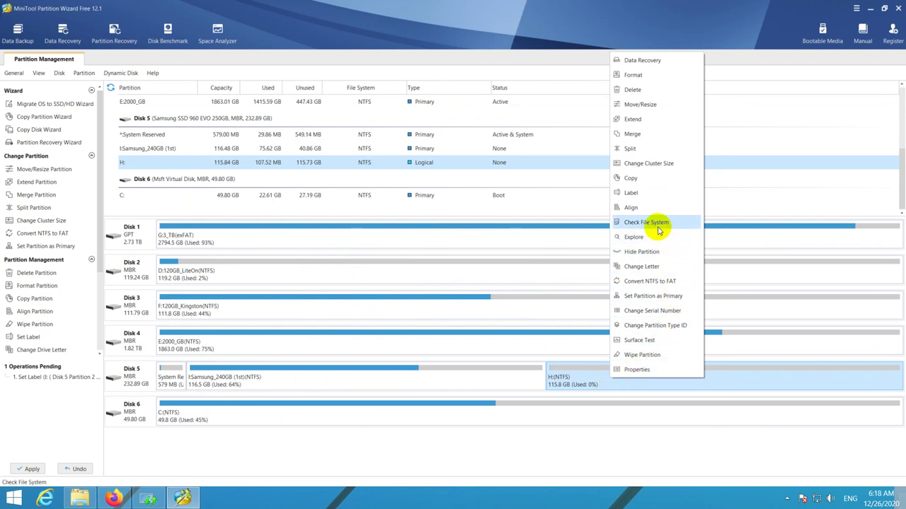
pyautogui.click(643, 194)
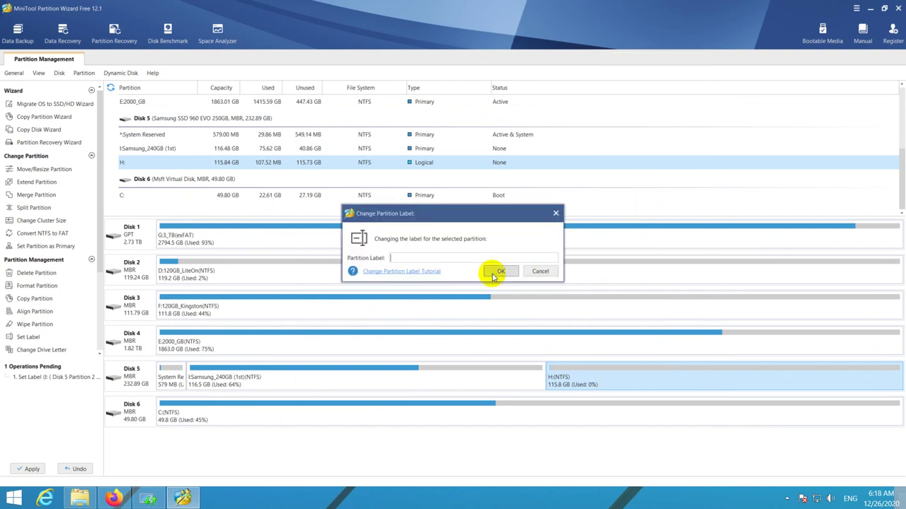
pyautogui.rightClick(435, 258)
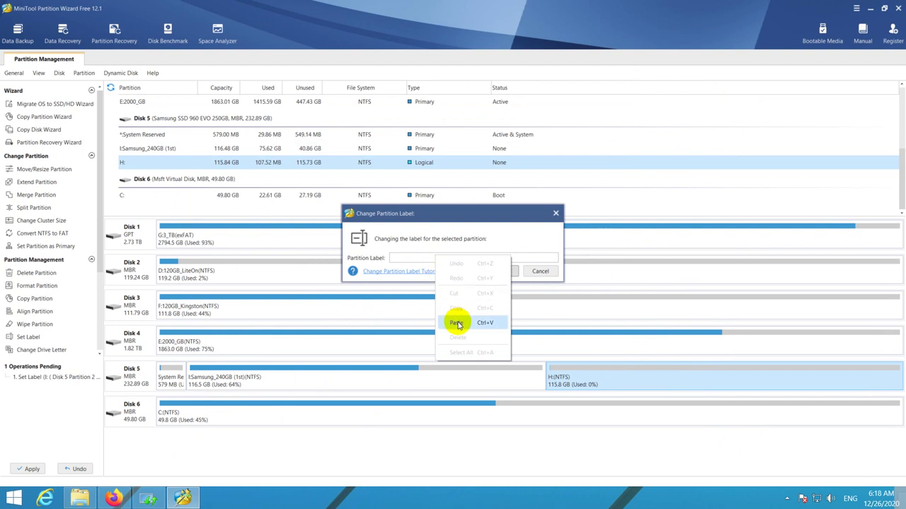
pyautogui.click(457, 319)
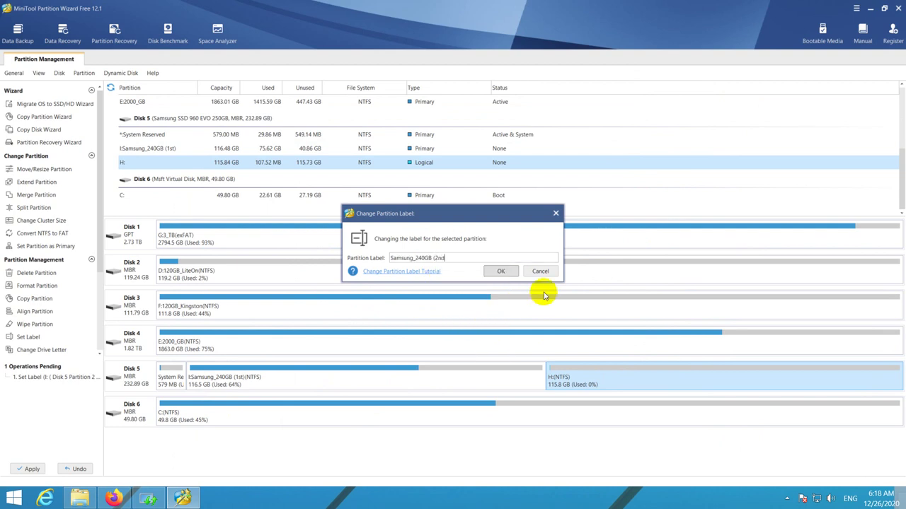
pyautogui.click(502, 272)
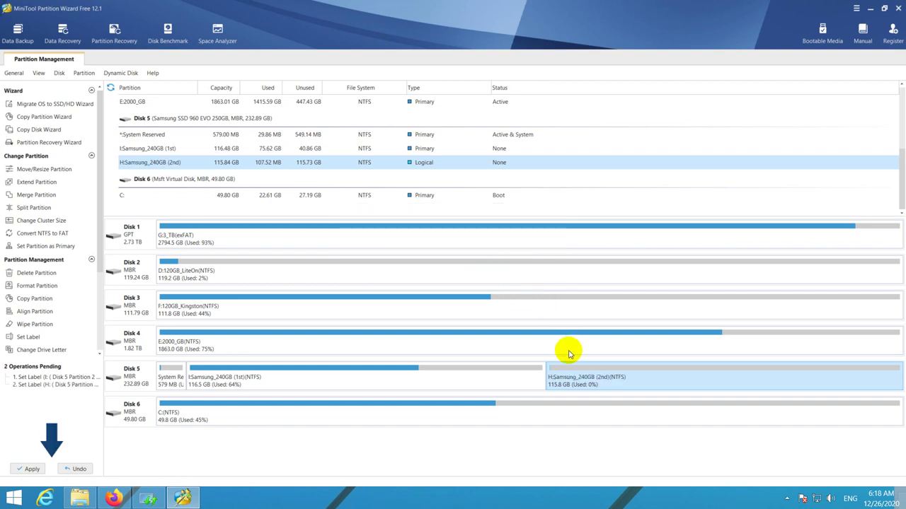
# Apply the pending label changes for both partitions and check the drive names in File Explorer.
pyautogui.click(29, 469)
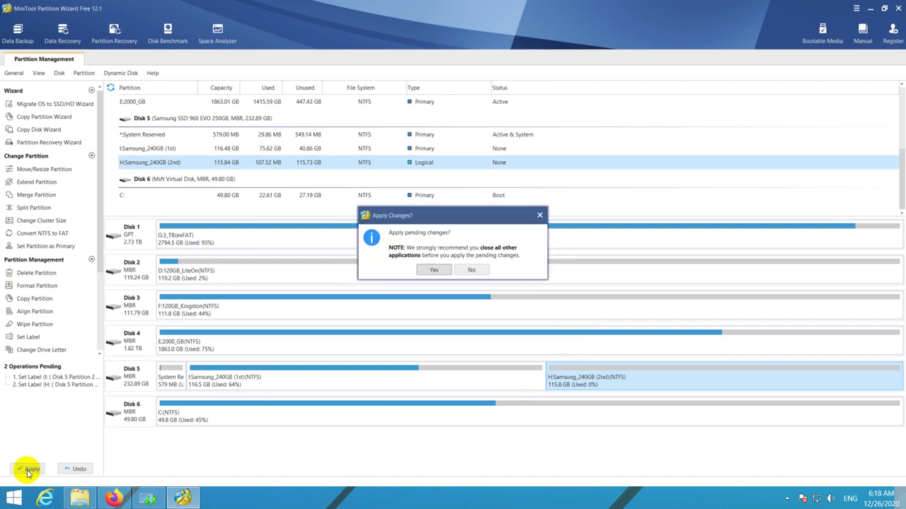
pyautogui.click(439, 271)
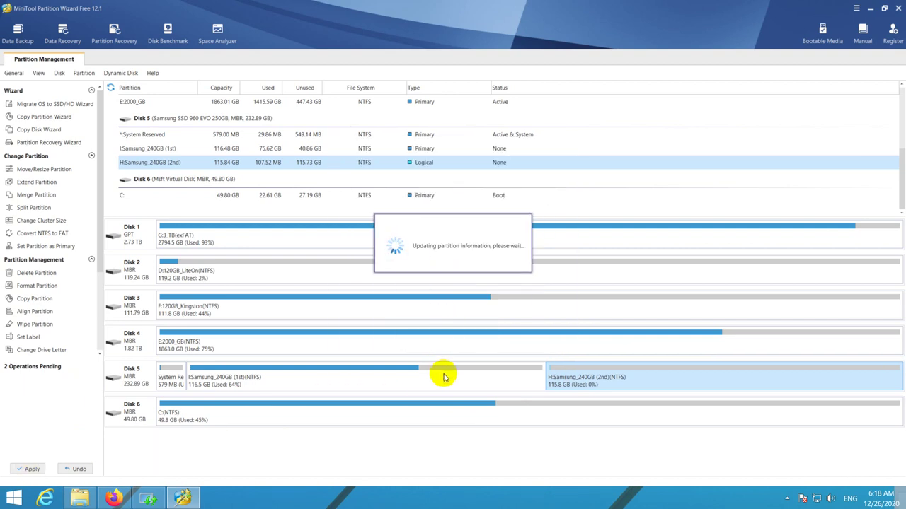
pyautogui.click(452, 262)
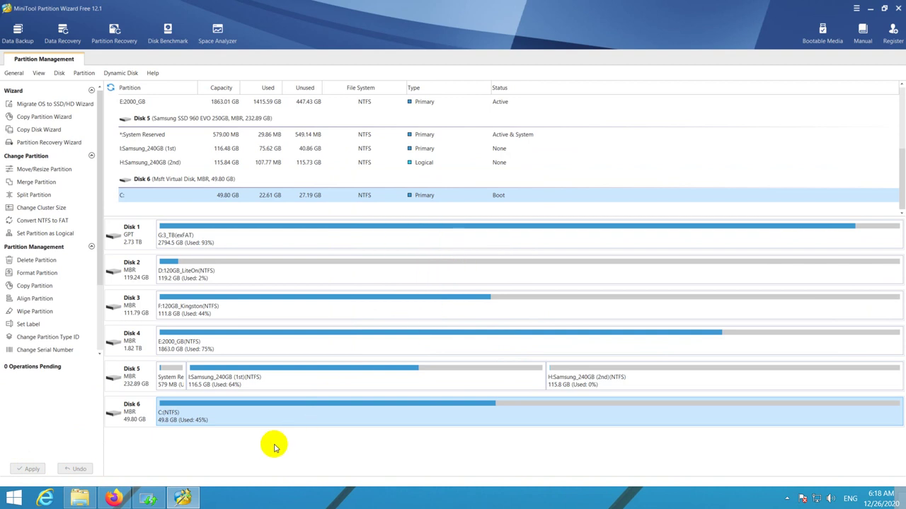
pyautogui.click(78, 499)
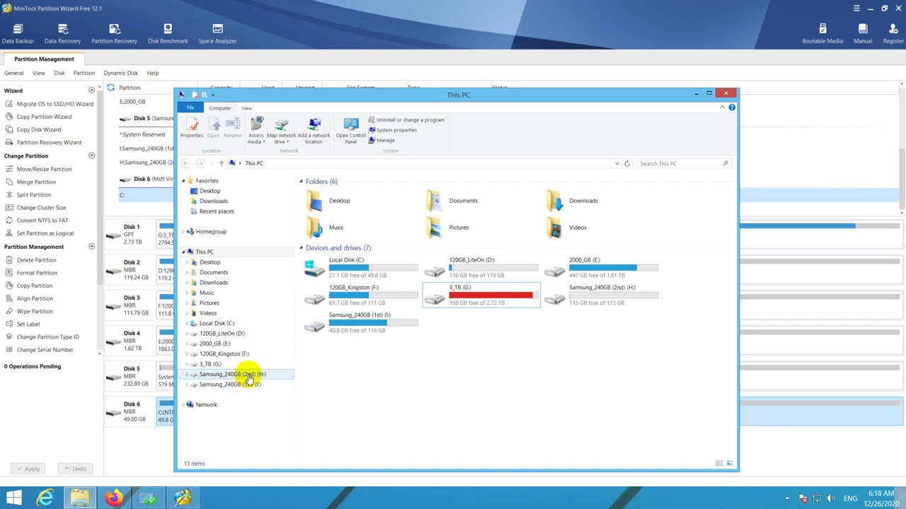
pyautogui.click(65, 434)
# Change the drive letter of the Samsung_240GB (1st) partition from I: to J:.
pyautogui.click(259, 382)
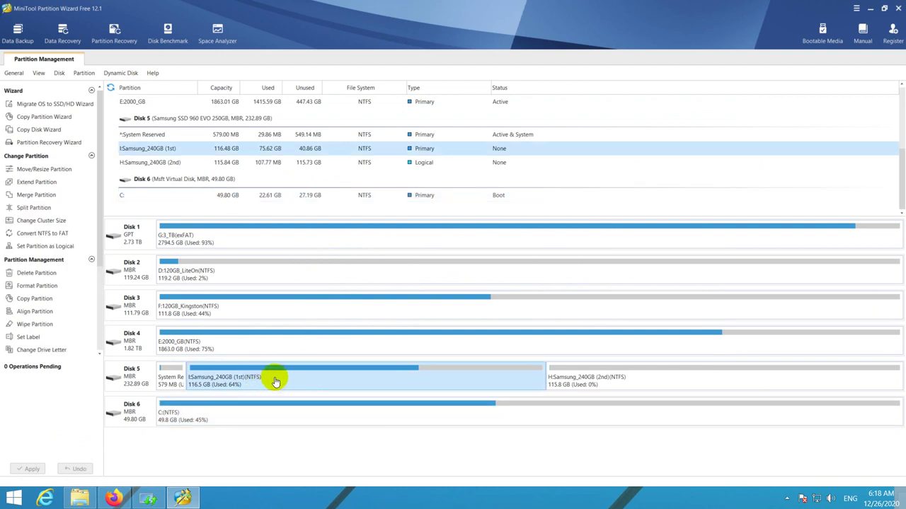
pyautogui.rightClick(276, 382)
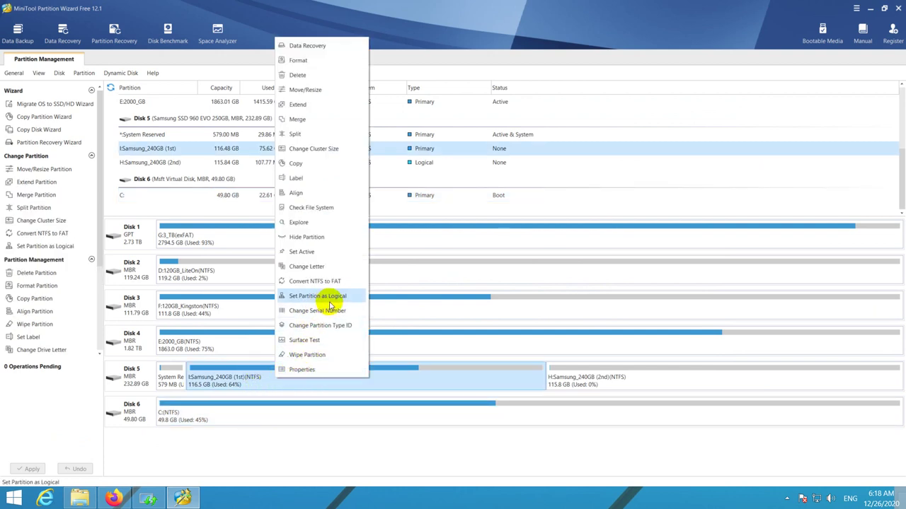
pyautogui.click(314, 271)
pyautogui.click(493, 255)
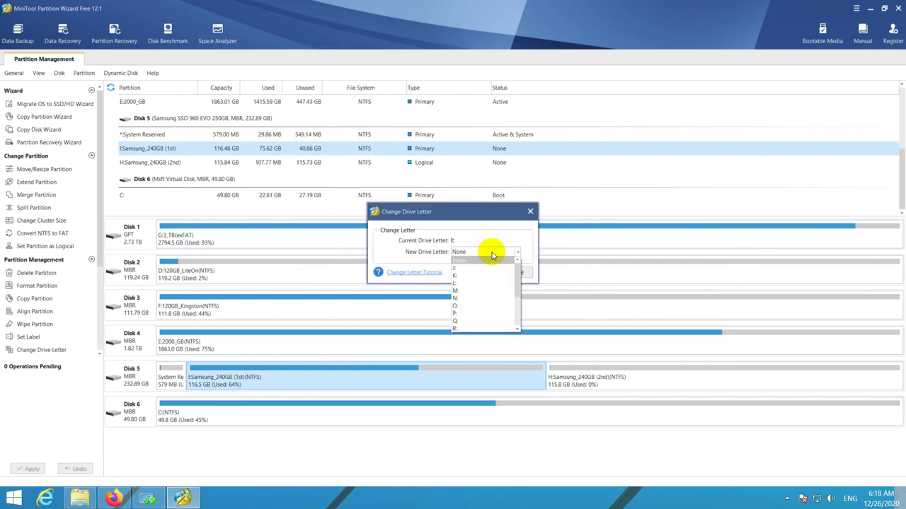
pyautogui.click(478, 268)
pyautogui.click(478, 273)
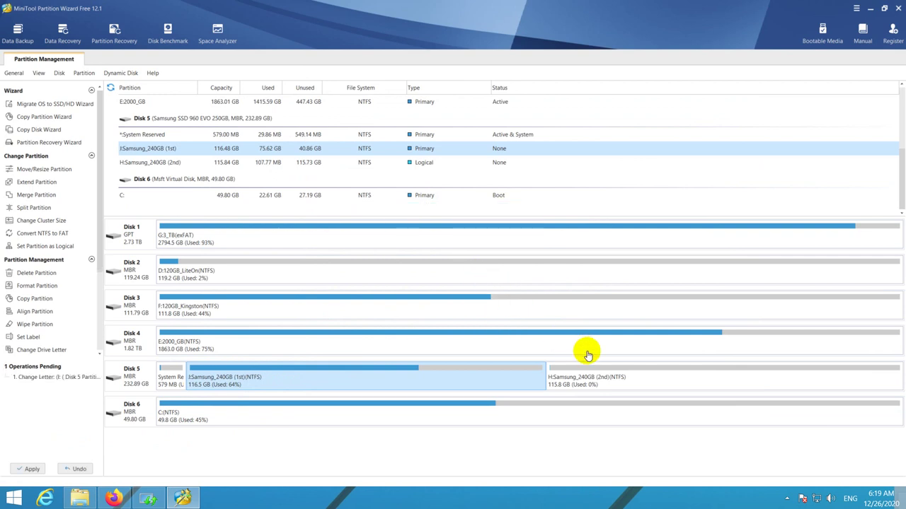
# Set the drive letter of the Samsung_240GB (2nd) partition on Disk 5 to I:.
pyautogui.click(605, 386)
pyautogui.rightClick(608, 379)
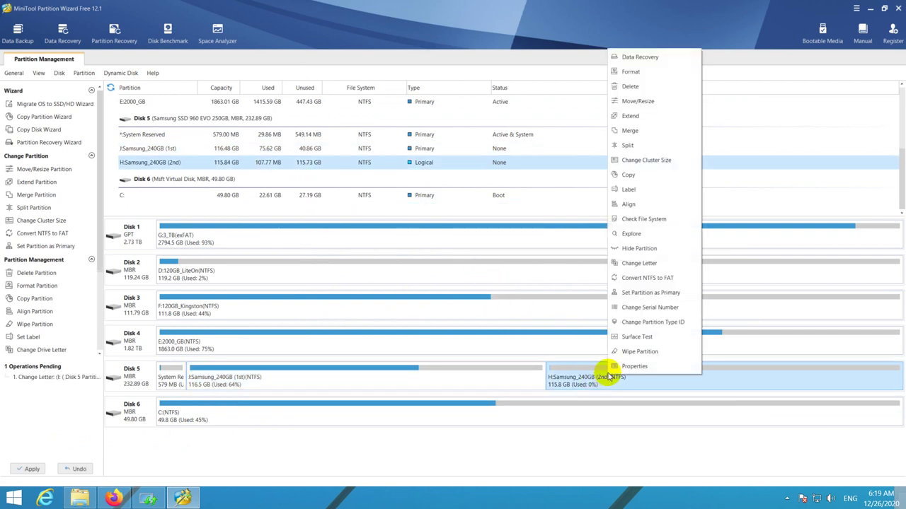
pyautogui.click(652, 267)
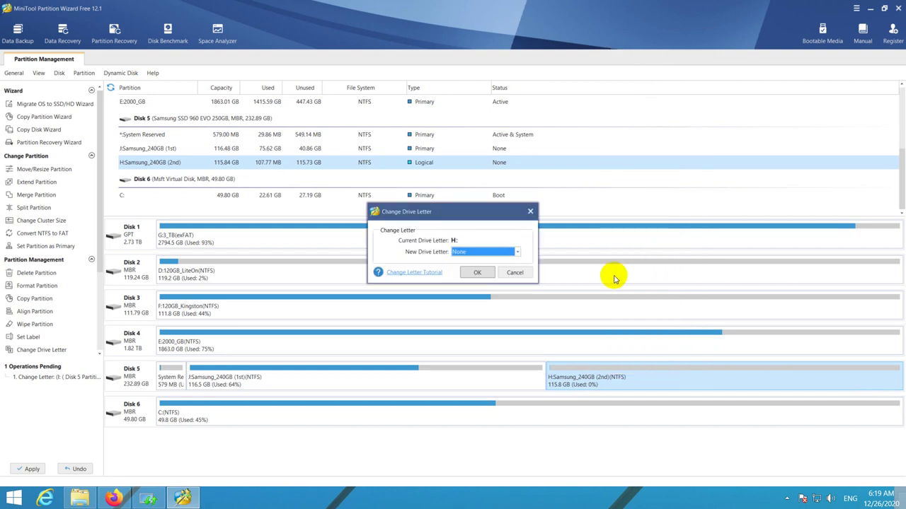
pyautogui.click(464, 252)
pyautogui.click(473, 269)
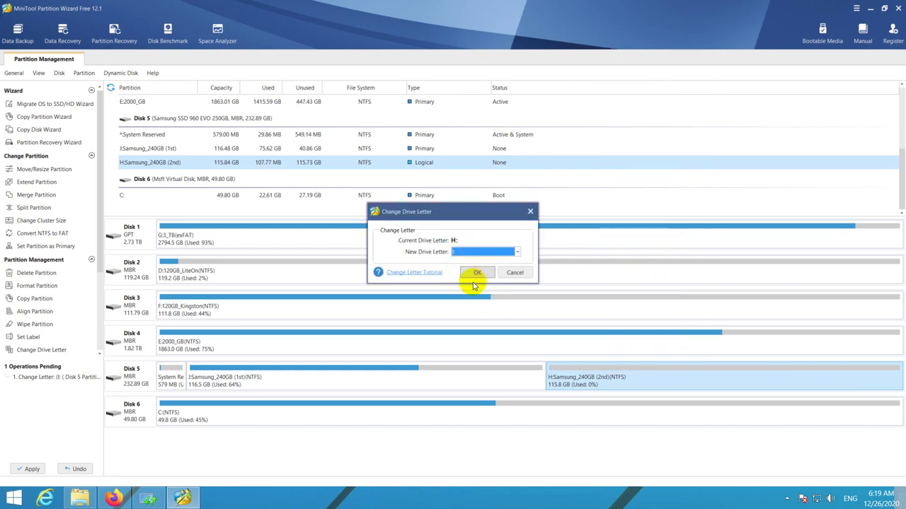
pyautogui.click(478, 275)
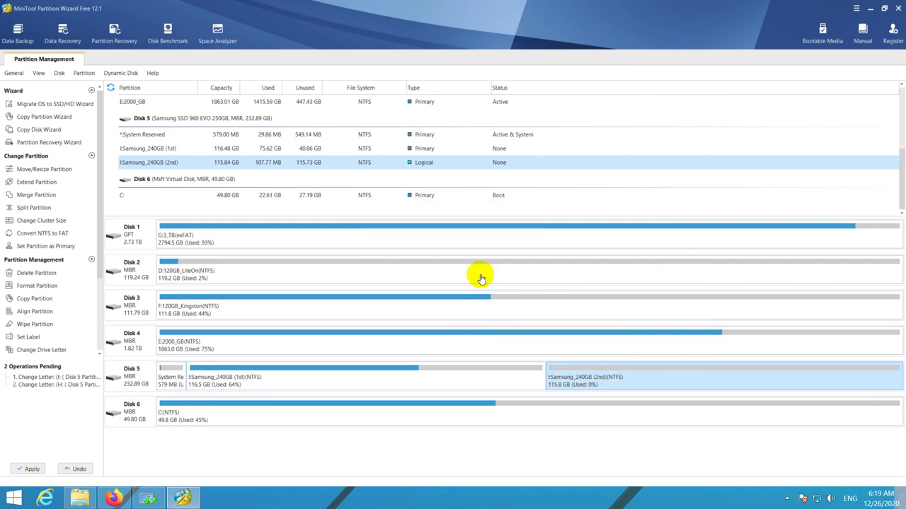
# Apply the pending drive letter changes, refresh the drive list in File Explorer to check the letters, and minimize that window.
pyautogui.click(28, 470)
pyautogui.click(433, 274)
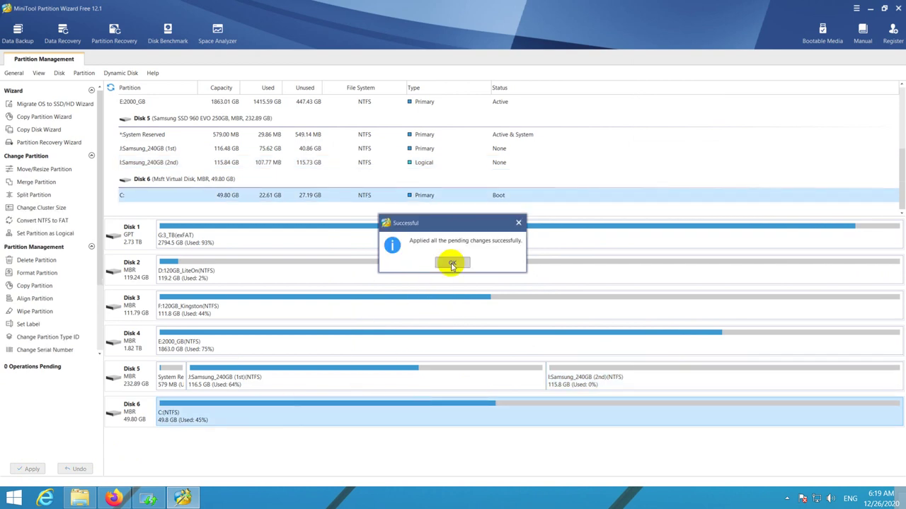
pyautogui.click(453, 264)
pyautogui.click(82, 499)
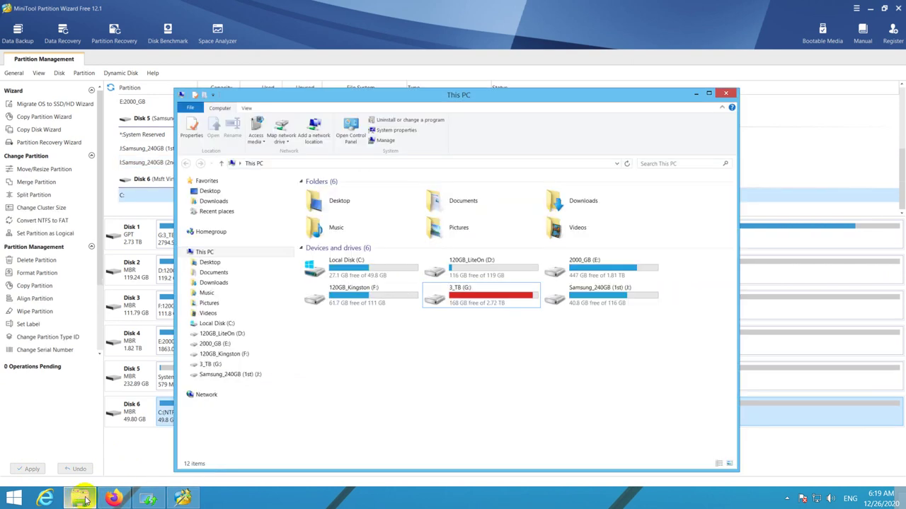
pyautogui.rightClick(407, 376)
pyautogui.click(421, 407)
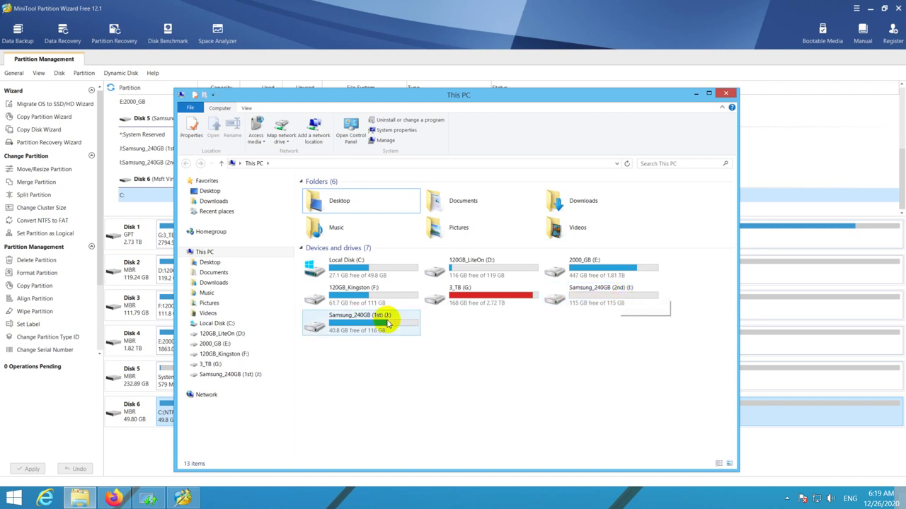
pyautogui.click(695, 93)
# Change the drive letter of the Samsung_240GB (2nd) partition to M:.
pyautogui.click(594, 382)
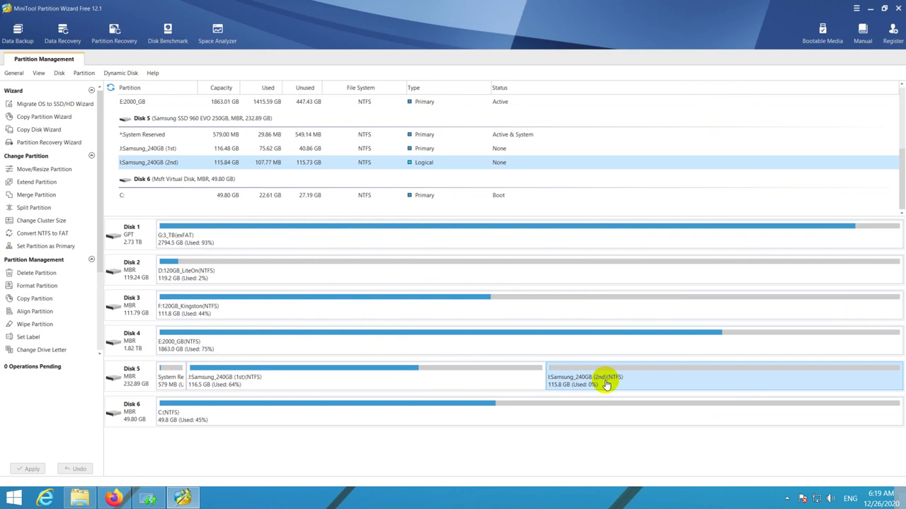
pyautogui.rightClick(605, 384)
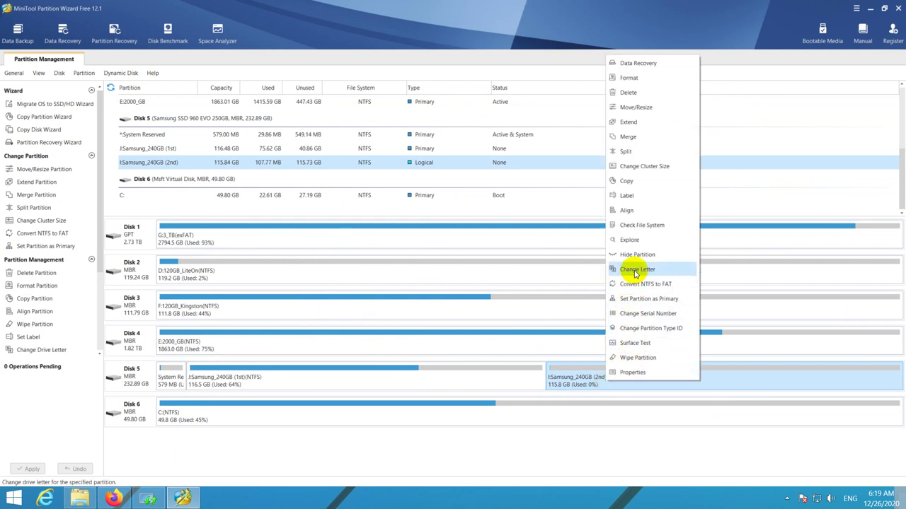
pyautogui.click(635, 271)
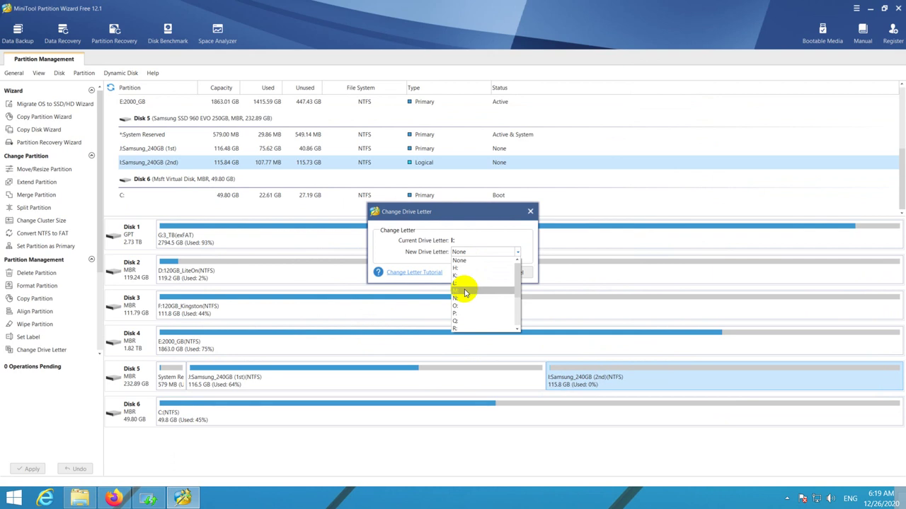
pyautogui.click(465, 292)
pyautogui.click(477, 274)
# Change the drive letter of the Samsung_240GB (1st) partition on Disk 5 to H:.
pyautogui.click(453, 377)
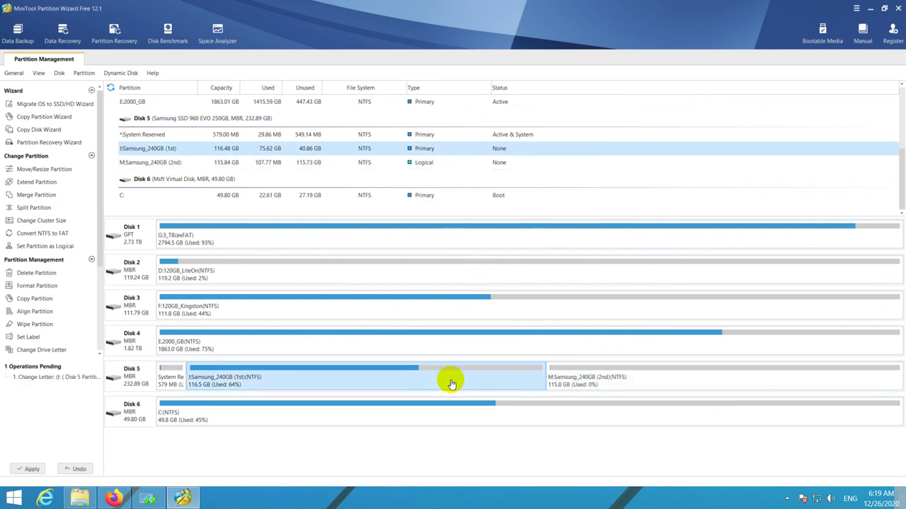
pyautogui.rightClick(419, 382)
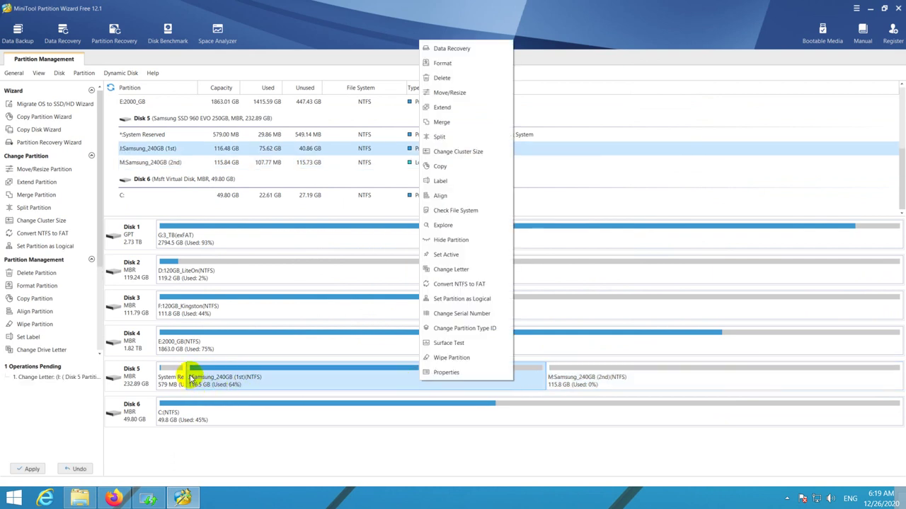
pyautogui.click(464, 271)
pyautogui.click(474, 253)
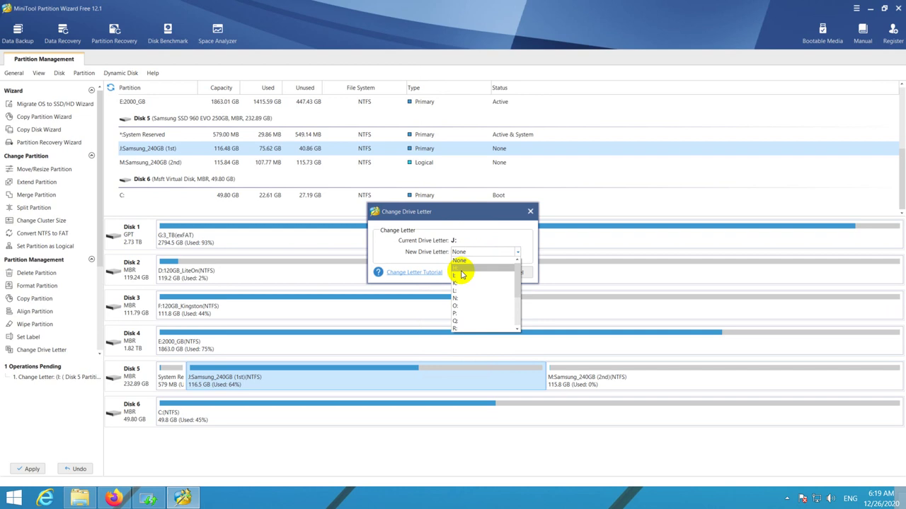
pyautogui.click(462, 273)
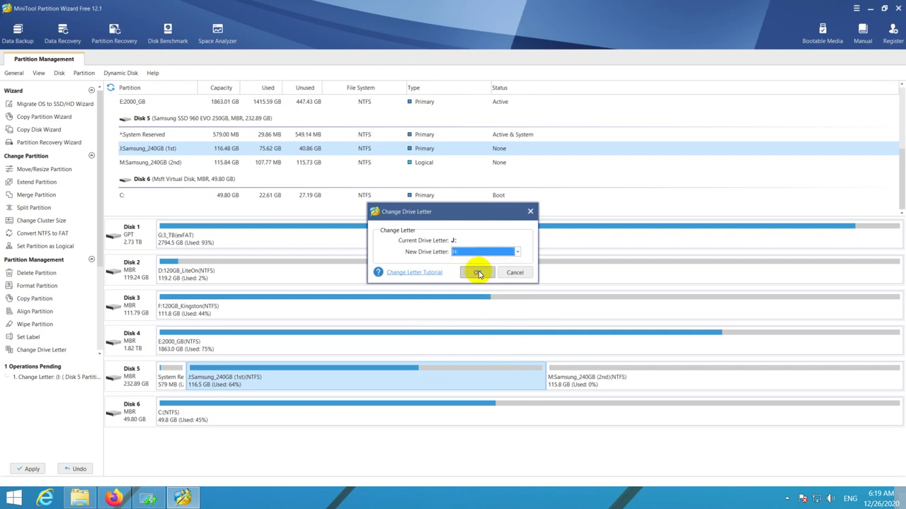
pyautogui.click(475, 272)
# Reassign drive letter I: to the Samsung_240GB (2nd) partition.
pyautogui.click(584, 382)
pyautogui.rightClick(584, 382)
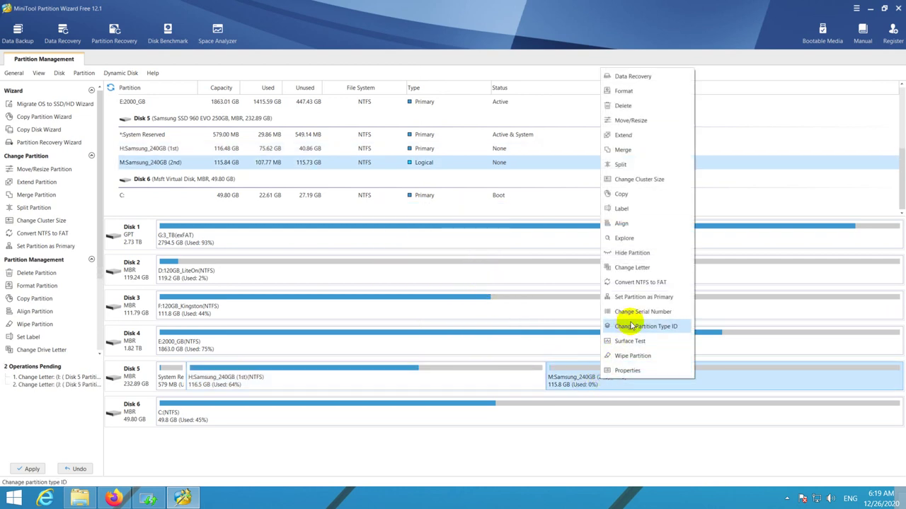
pyautogui.click(637, 271)
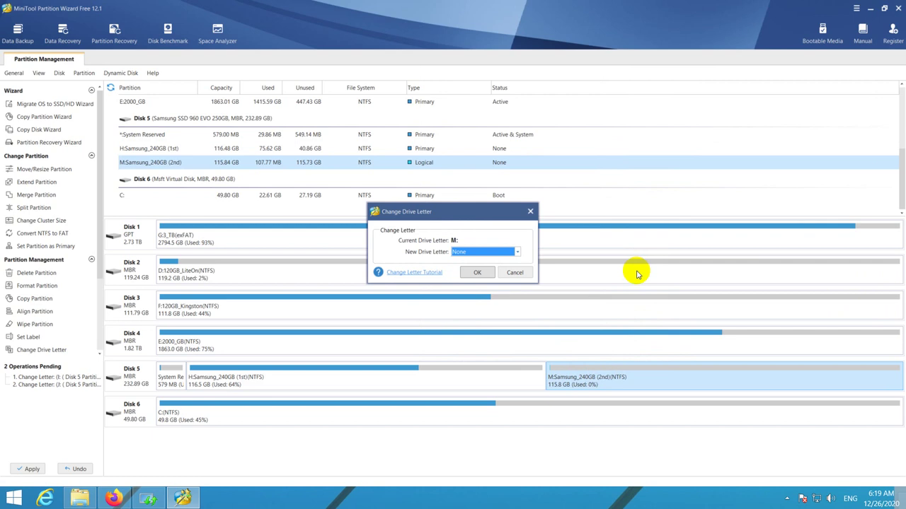
pyautogui.click(463, 253)
pyautogui.click(464, 269)
pyautogui.click(475, 271)
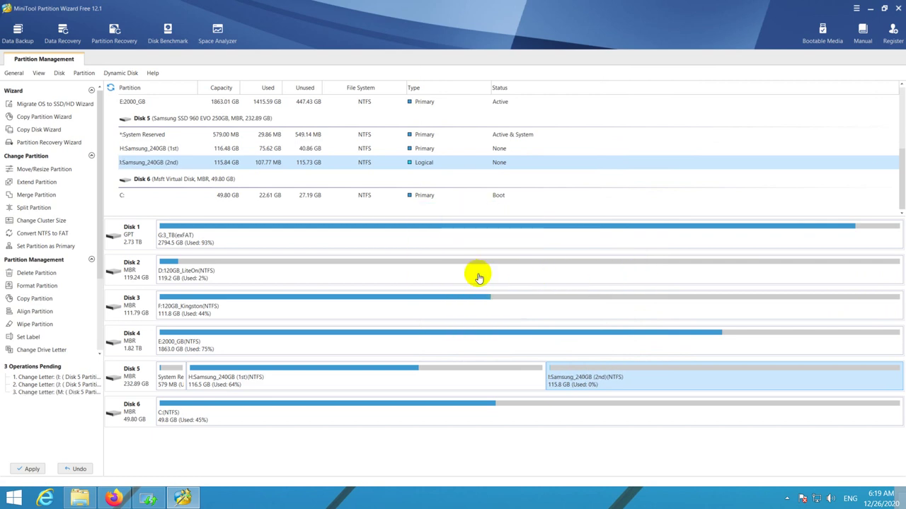
# Apply all pending letter changes, check the refreshed drive list in File Explorer, and close that window.
pyautogui.click(28, 469)
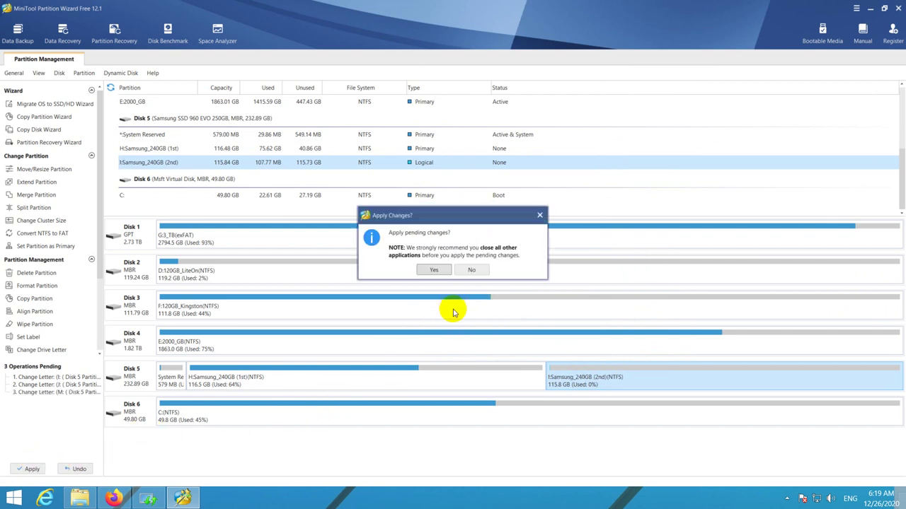
pyautogui.click(435, 271)
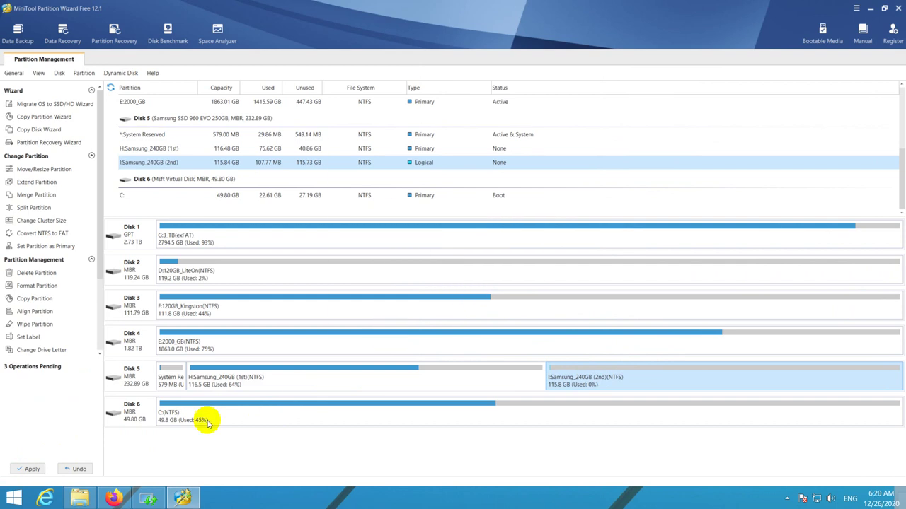
pyautogui.click(440, 262)
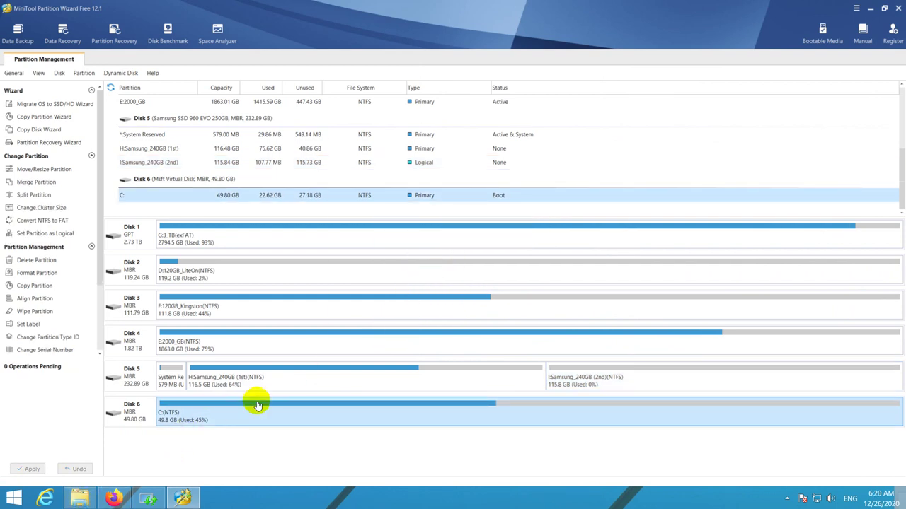
pyautogui.click(80, 498)
pyautogui.rightClick(417, 361)
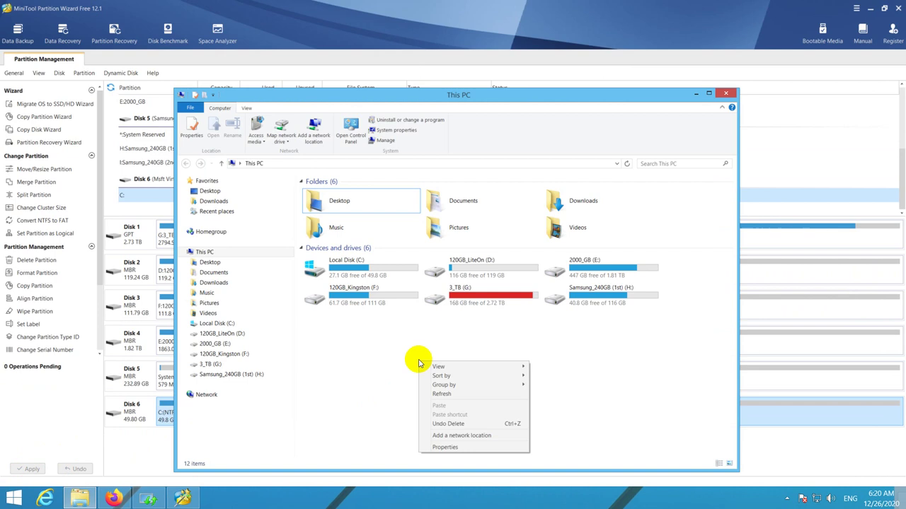
pyautogui.click(439, 394)
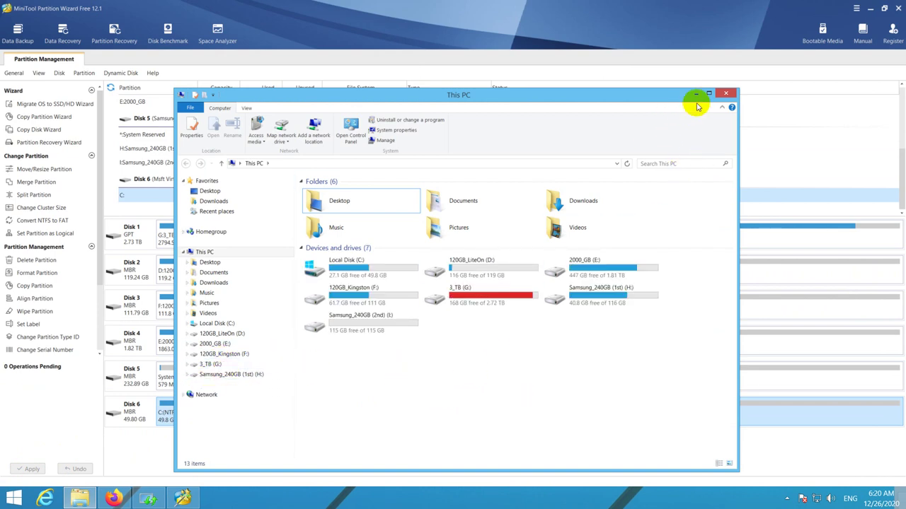
pyautogui.click(725, 93)
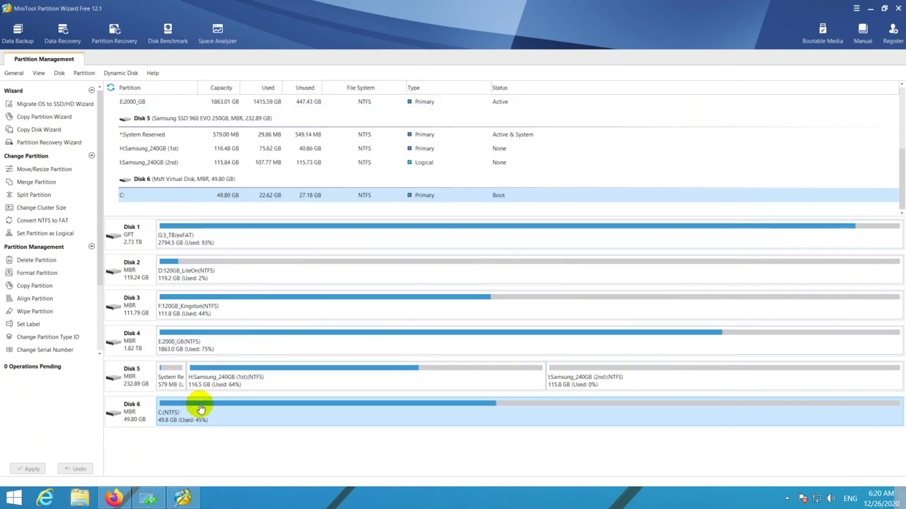
# Close MiniTool Partition Wizard and open This PC in File Explorer.
pyautogui.click(897, 9)
pyautogui.click(431, 262)
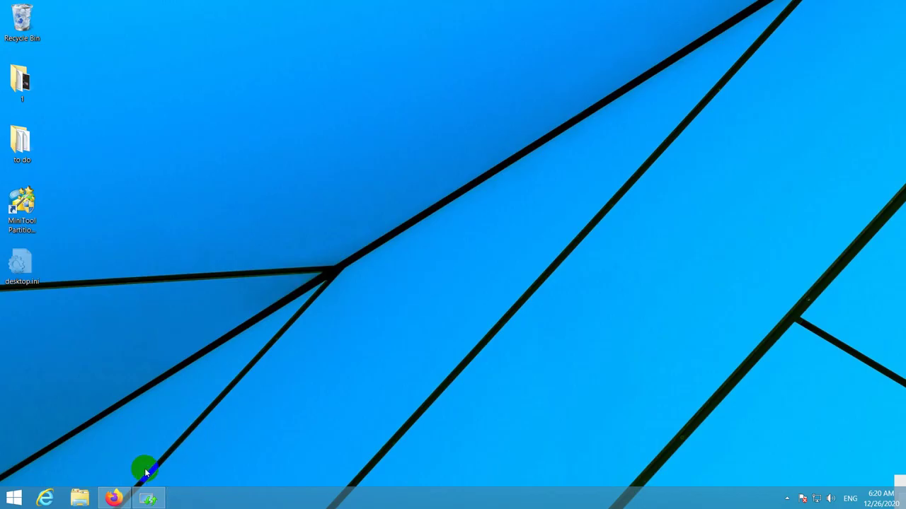
pyautogui.click(80, 499)
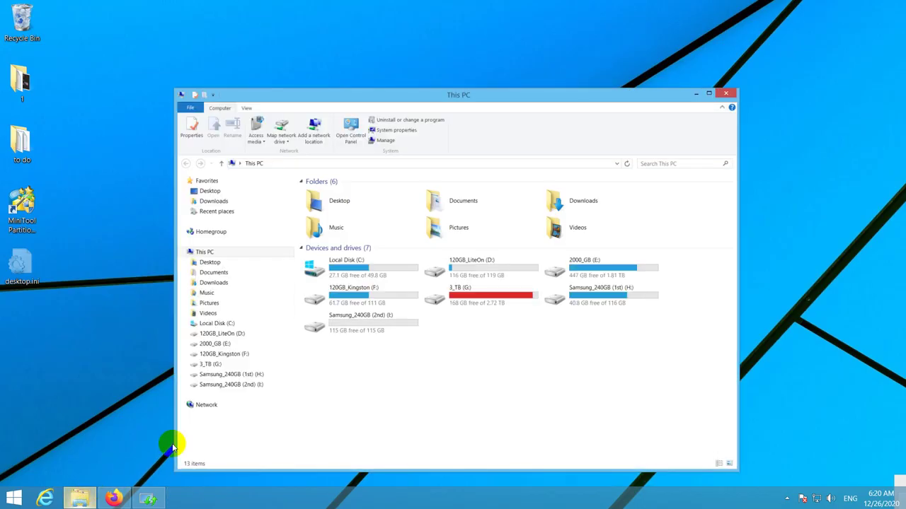
# Compare the capacity and used space of Samsung_240GB (1st) and (2nd) in side-by-side properties windows, and close both without changes.
pyautogui.rightClick(252, 377)
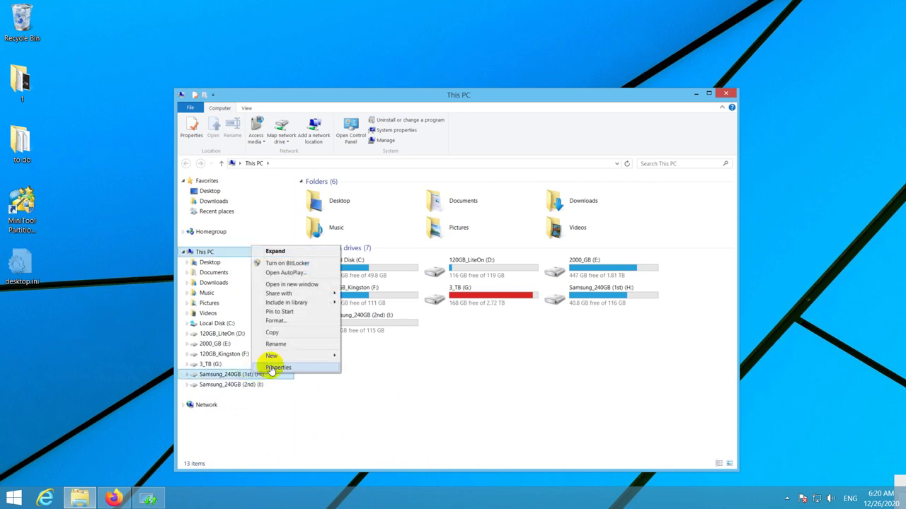
pyautogui.click(270, 365)
pyautogui.moveTo(339, 268); pyautogui.dragTo(126, 130)
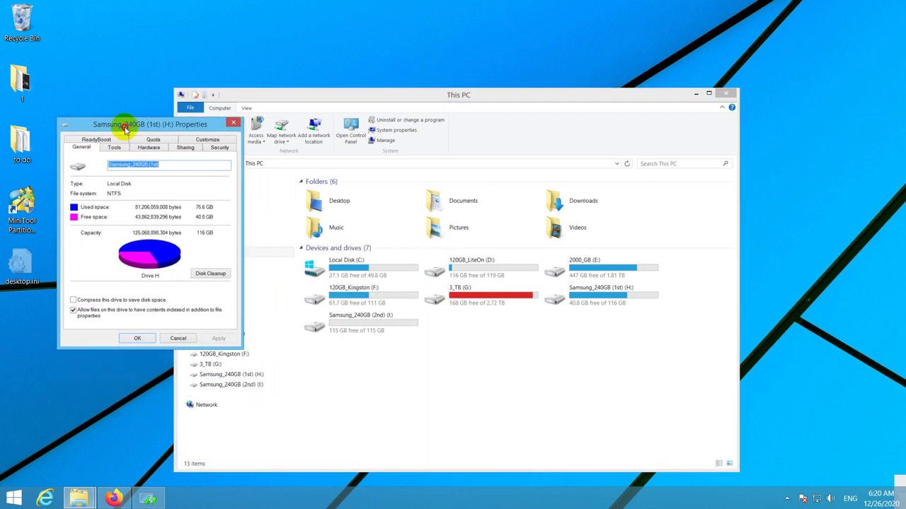
pyautogui.rightClick(239, 384)
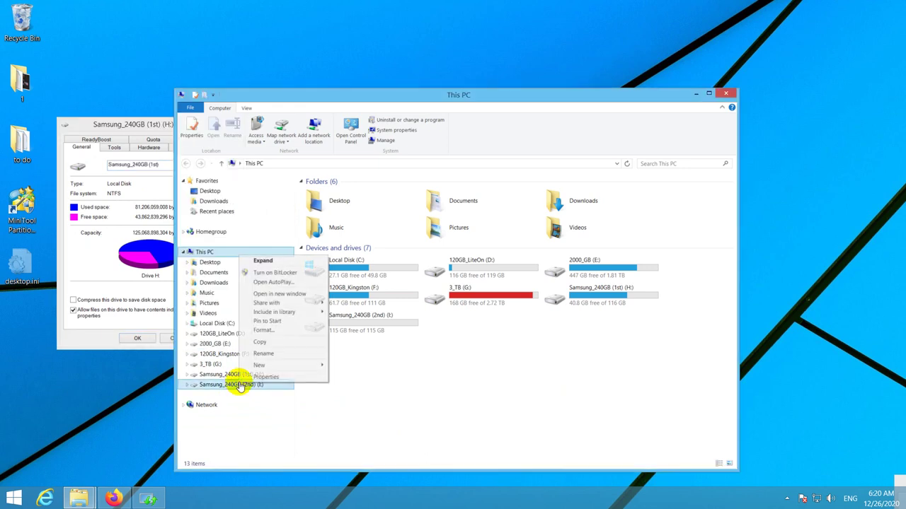
pyautogui.click(276, 377)
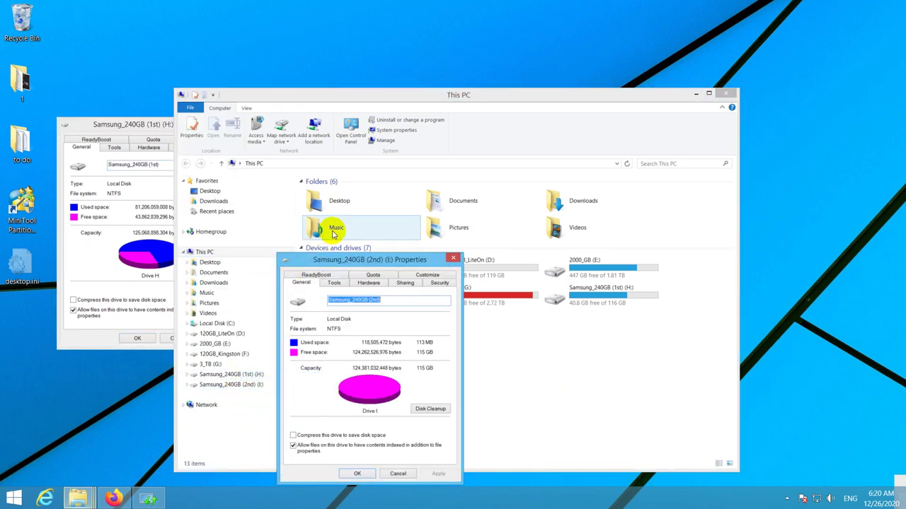
pyautogui.moveTo(341, 259); pyautogui.dragTo(499, 184)
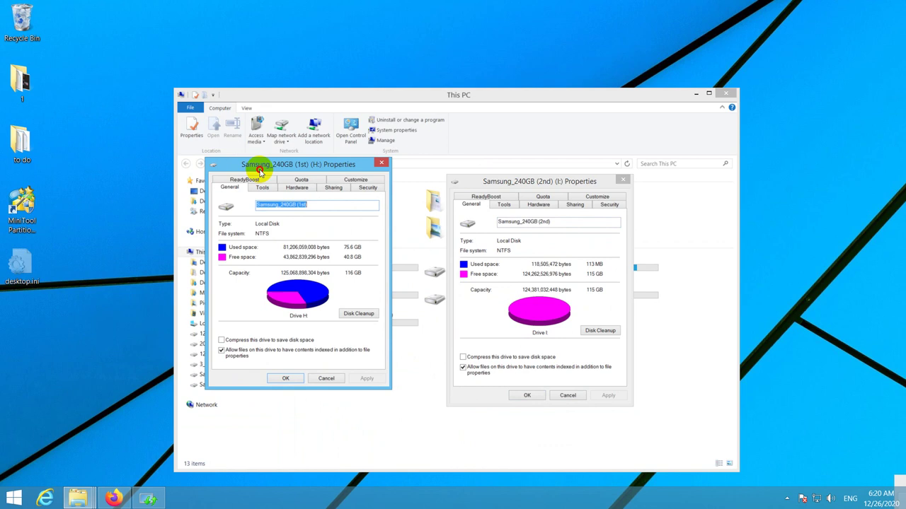
pyautogui.moveTo(259, 169); pyautogui.dragTo(313, 185)
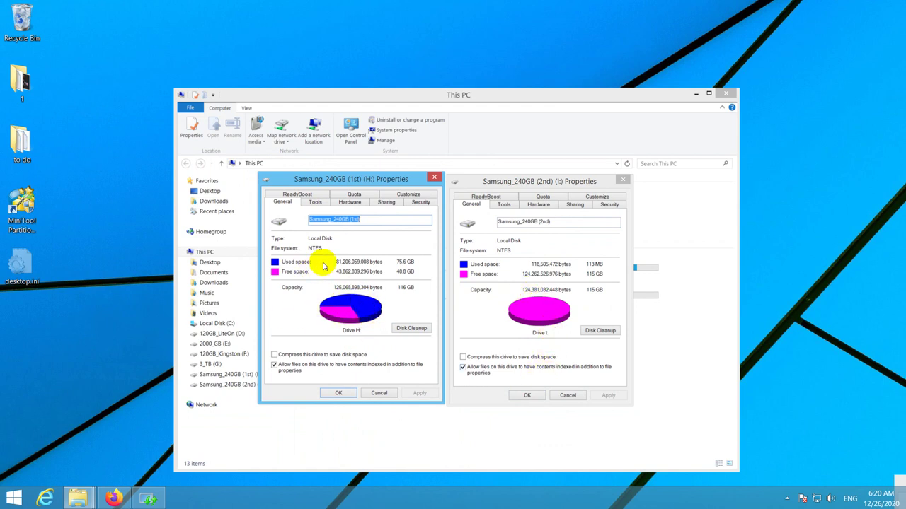
pyautogui.click(380, 393)
pyautogui.click(568, 395)
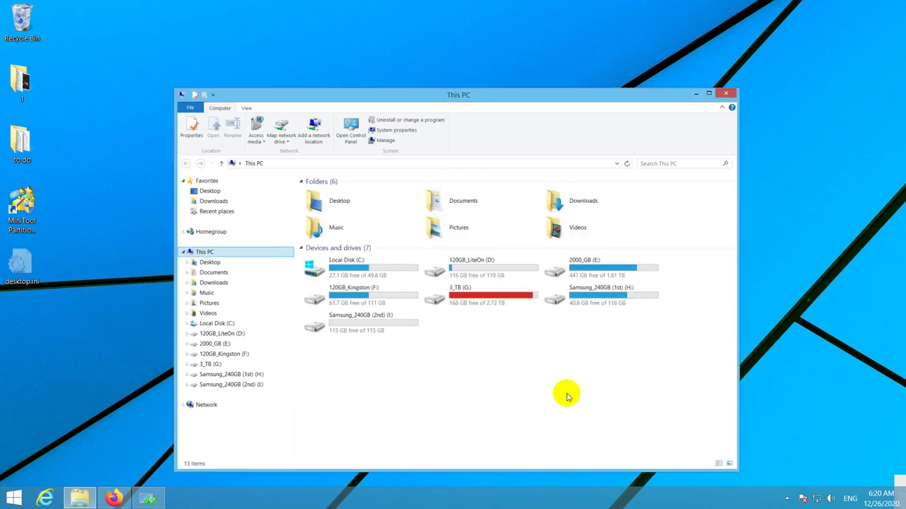